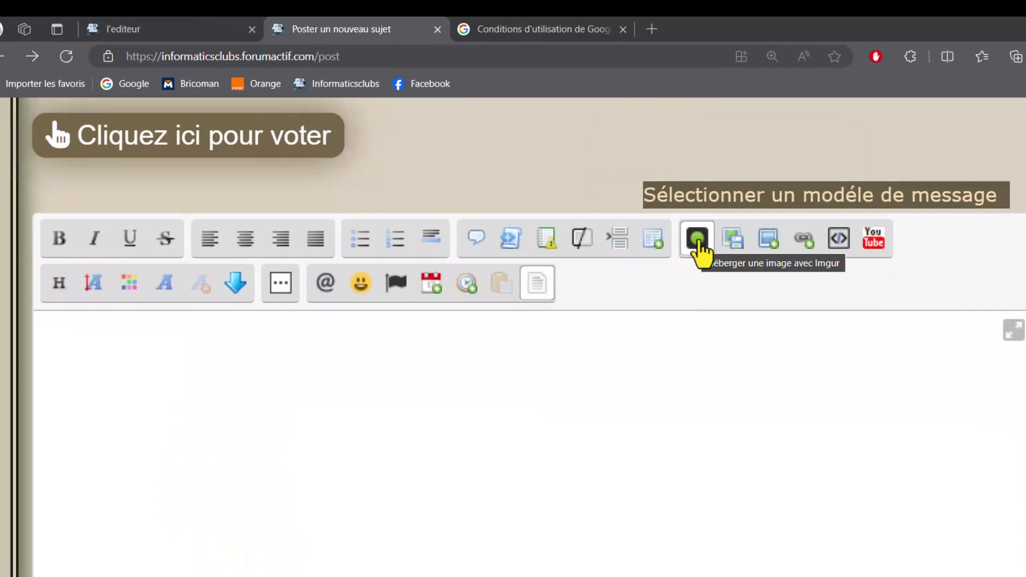
Step: Host the image 1-32.png from the "a faire" folder on Imgur and insert it into the message
left_click(697, 242)
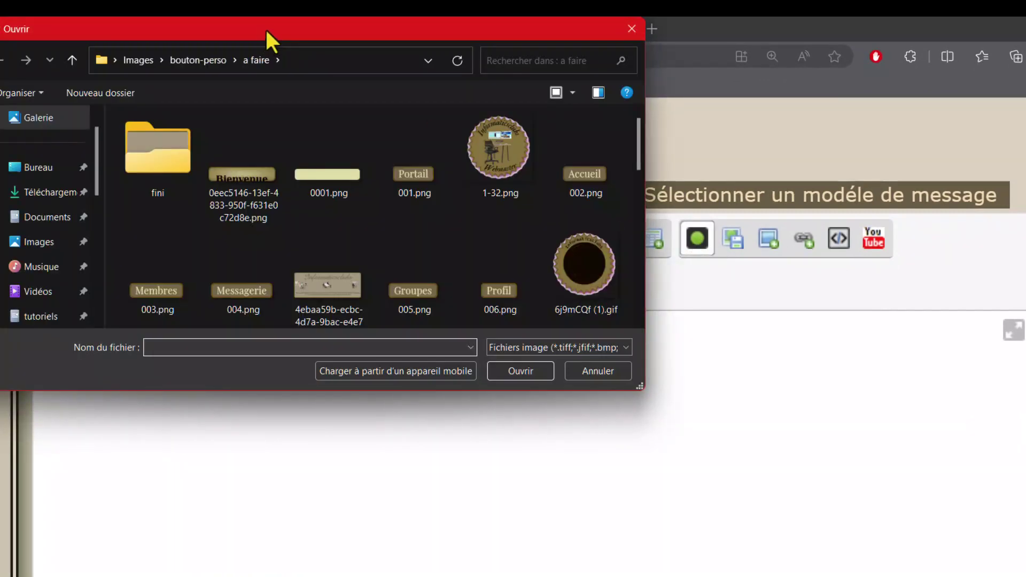
left_click_drag(266, 28, 358, 127)
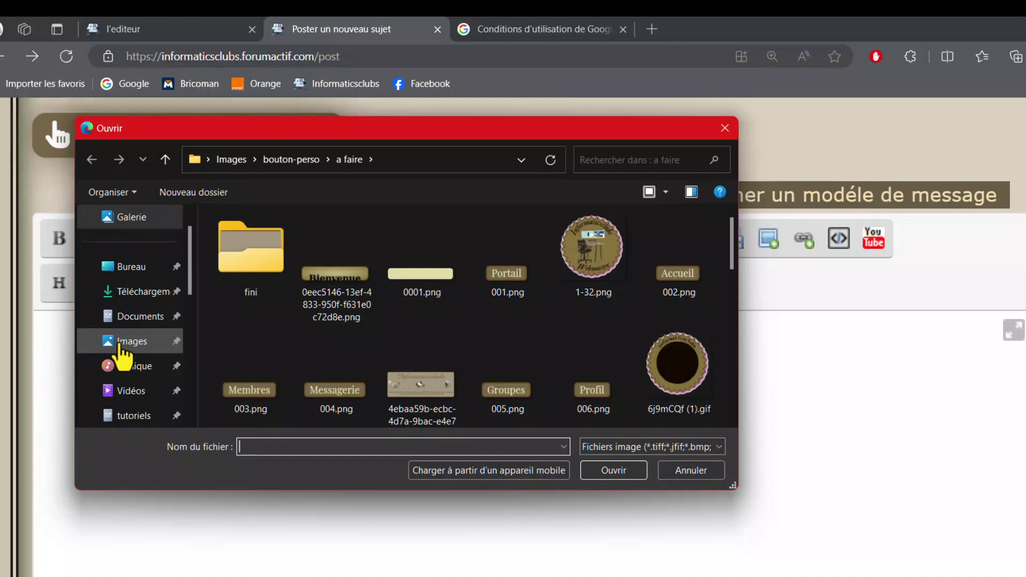
left_click(589, 251)
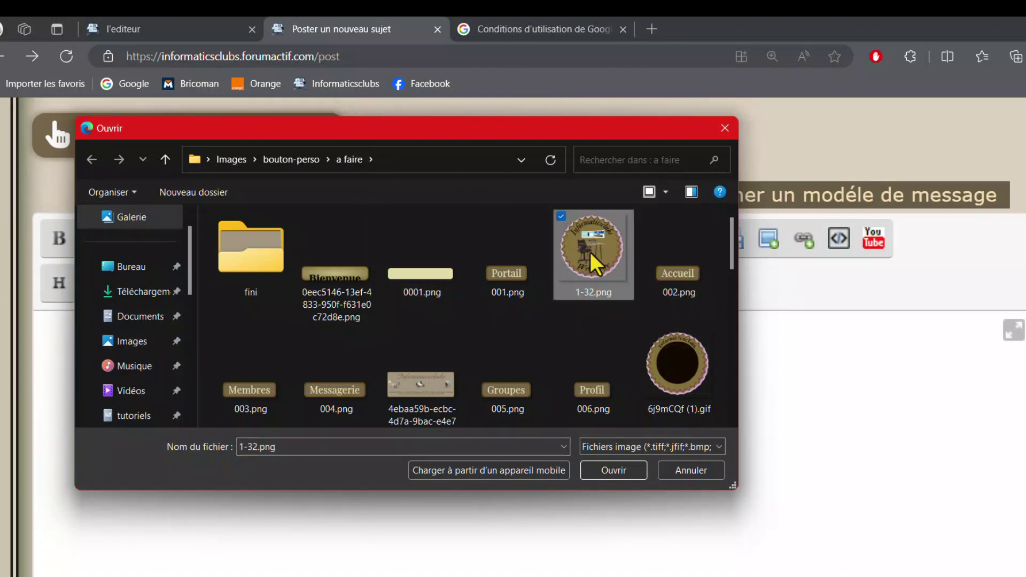
left_click(604, 467)
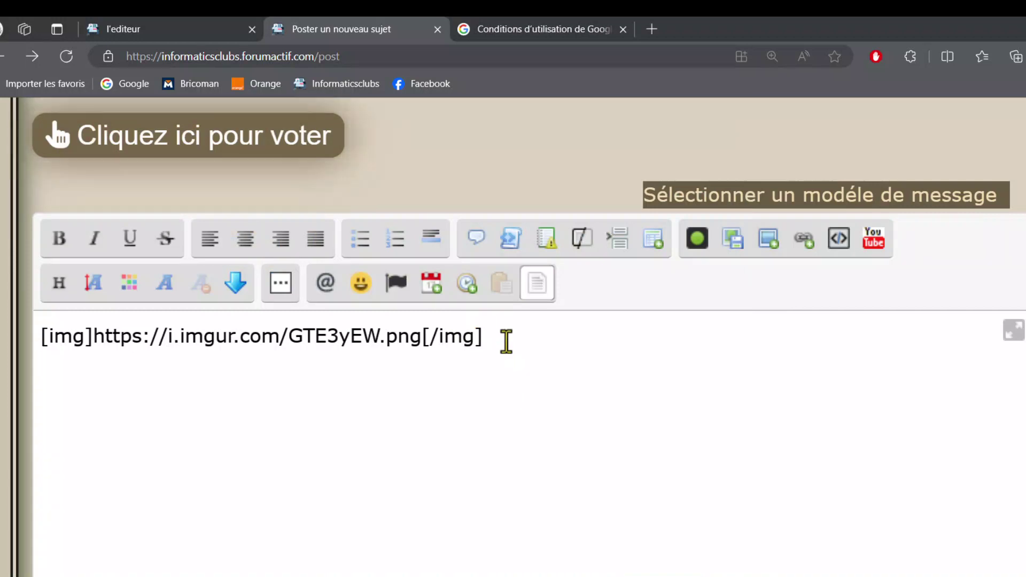
Step: Preview the new topic and check how the inserted image is displayed
scroll(623, 437, "down", 6)
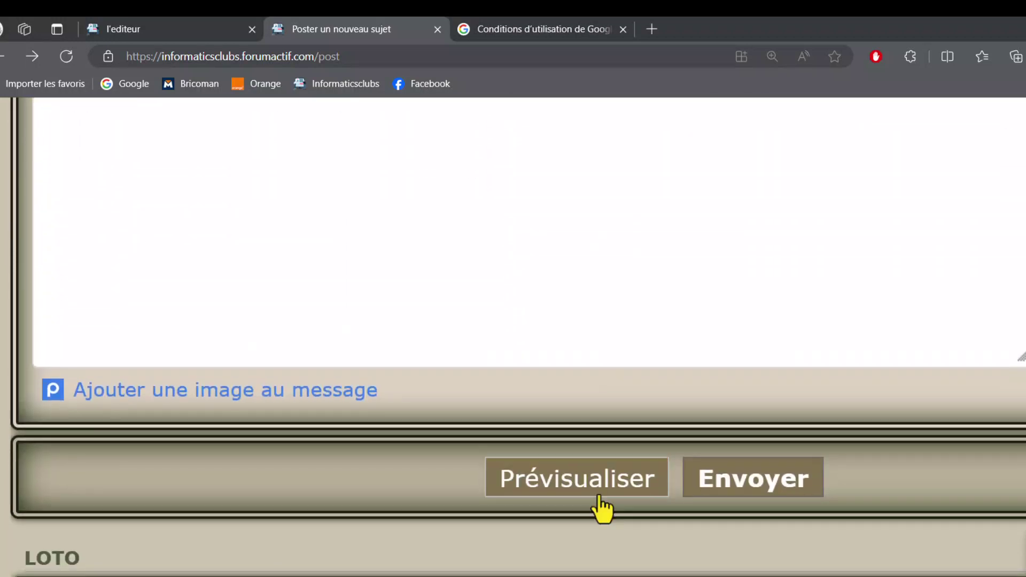
left_click(586, 473)
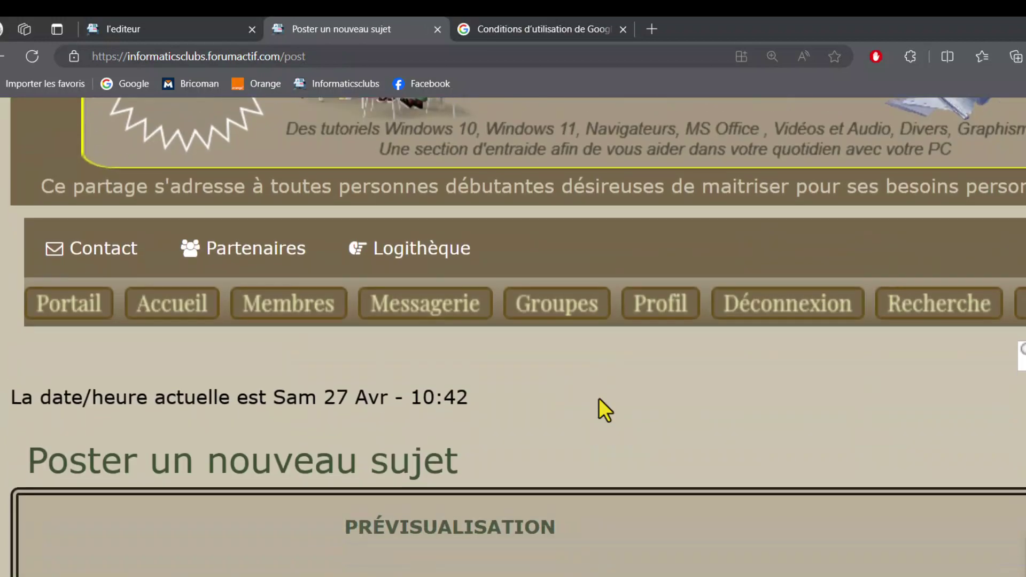
scroll(594, 401, "down", 8)
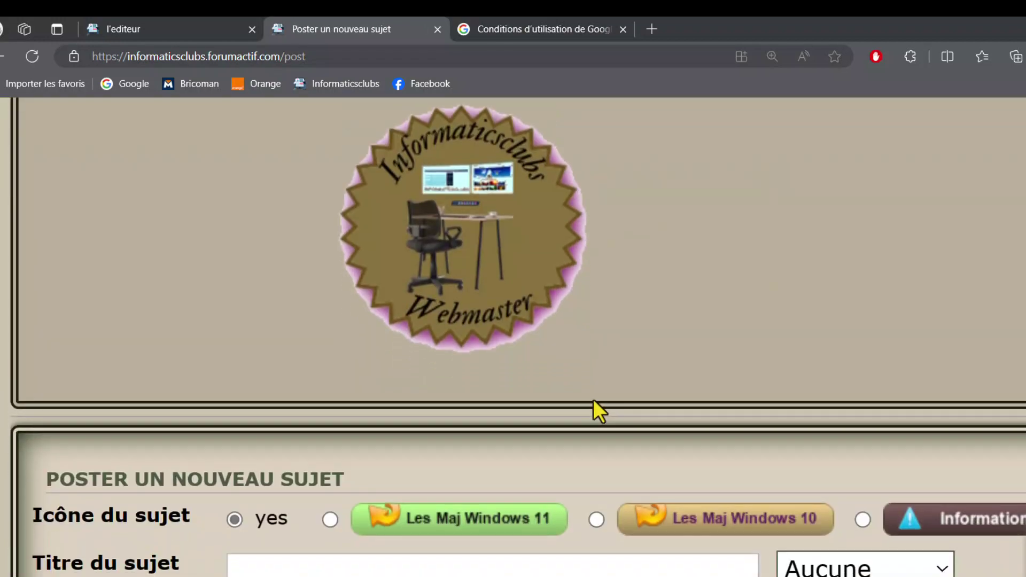
Step: Delete the single Imgur image code from the message body
scroll(593, 399, "down", 6)
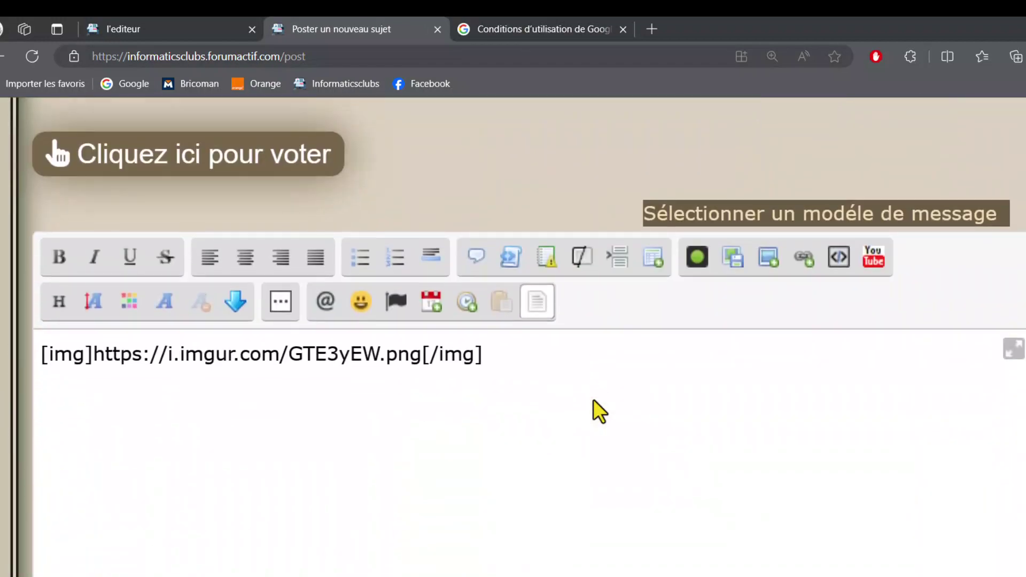
left_click_drag(489, 353, 38, 353)
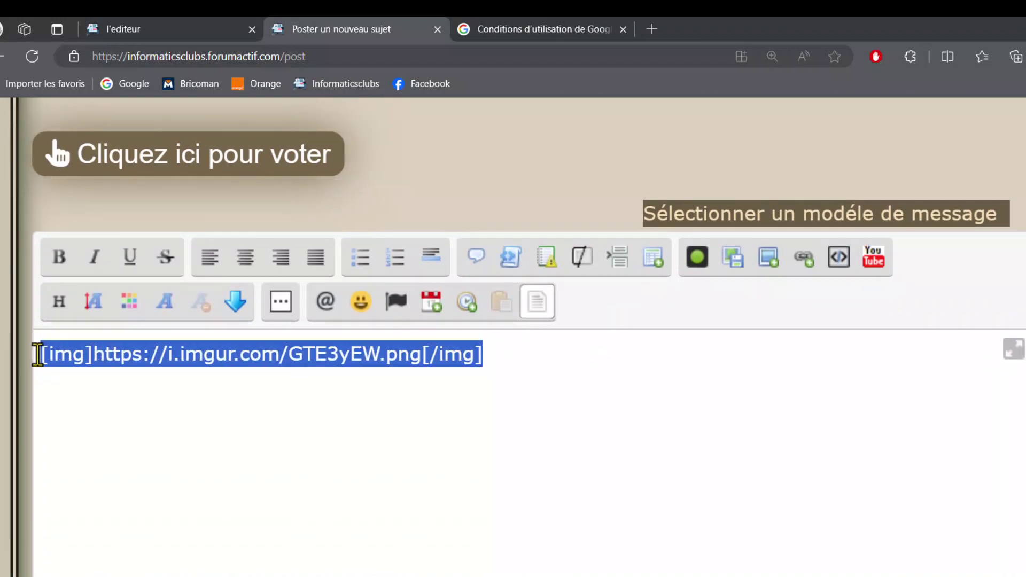
key("Delete")
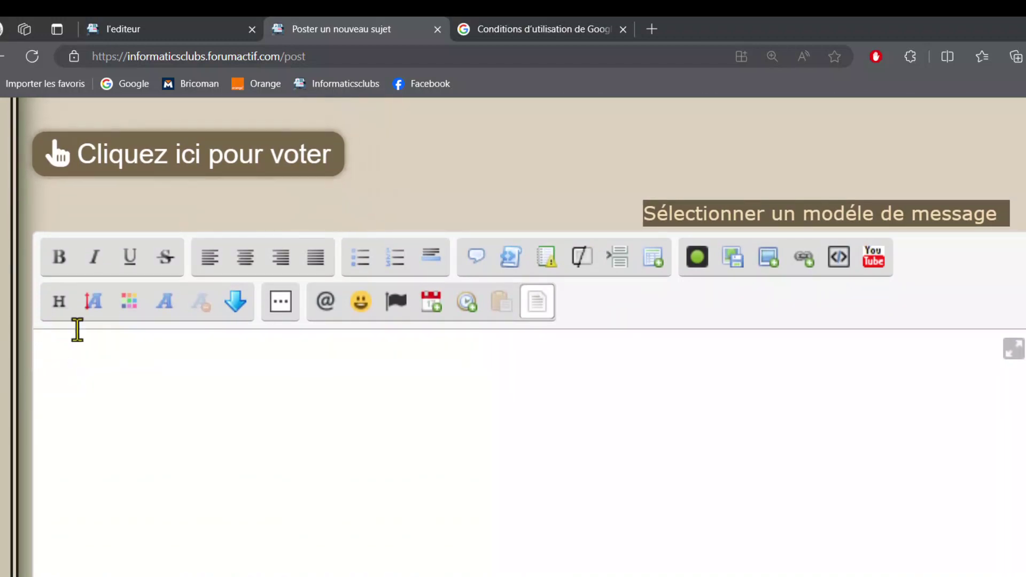
Step: Host 001.png, 1-32.png, 002.png, 003.png and 004.png on Imgur together and insert them into the message
left_click(696, 257)
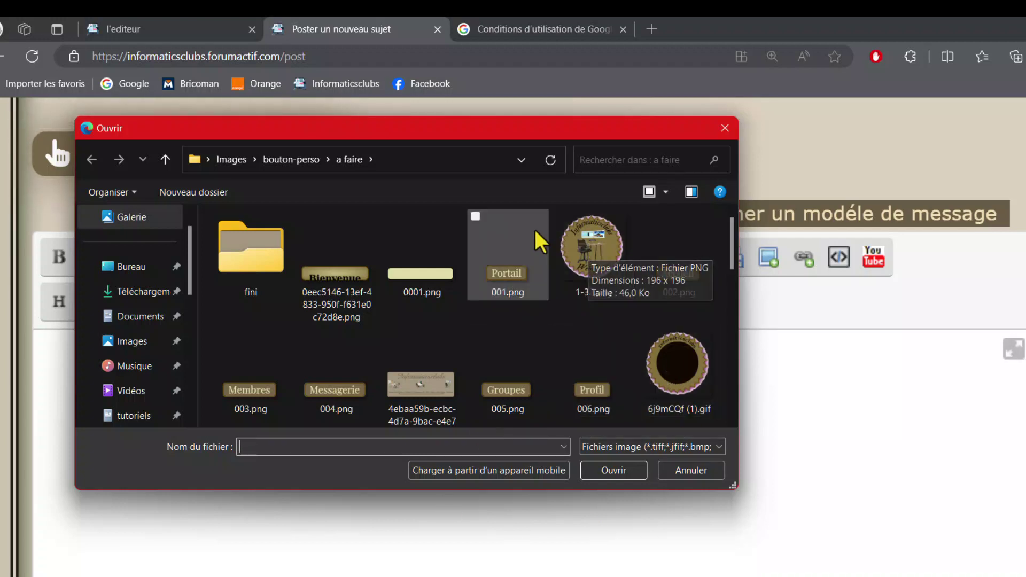
left_click(504, 265)
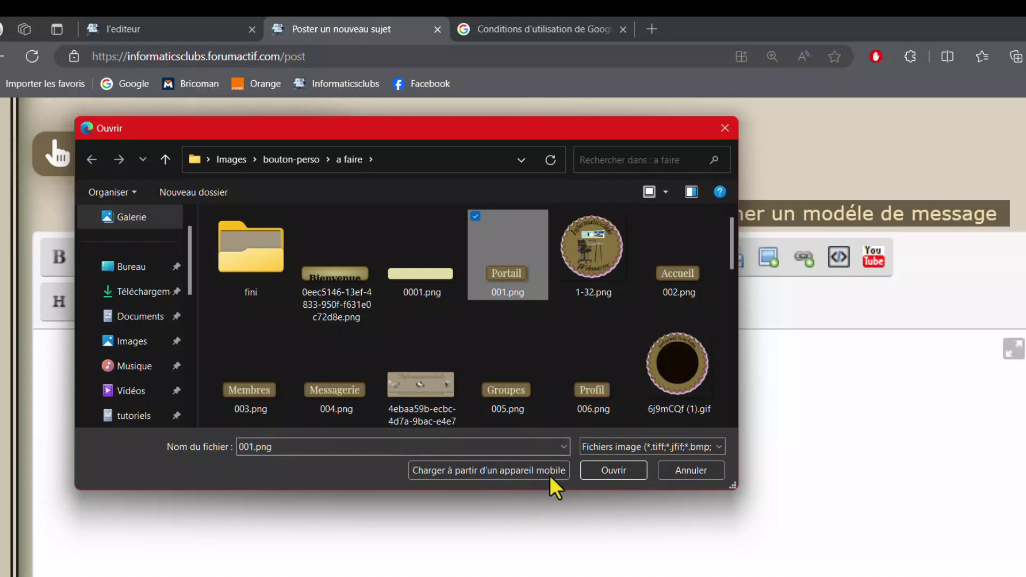
left_click(585, 254, "ctrl")
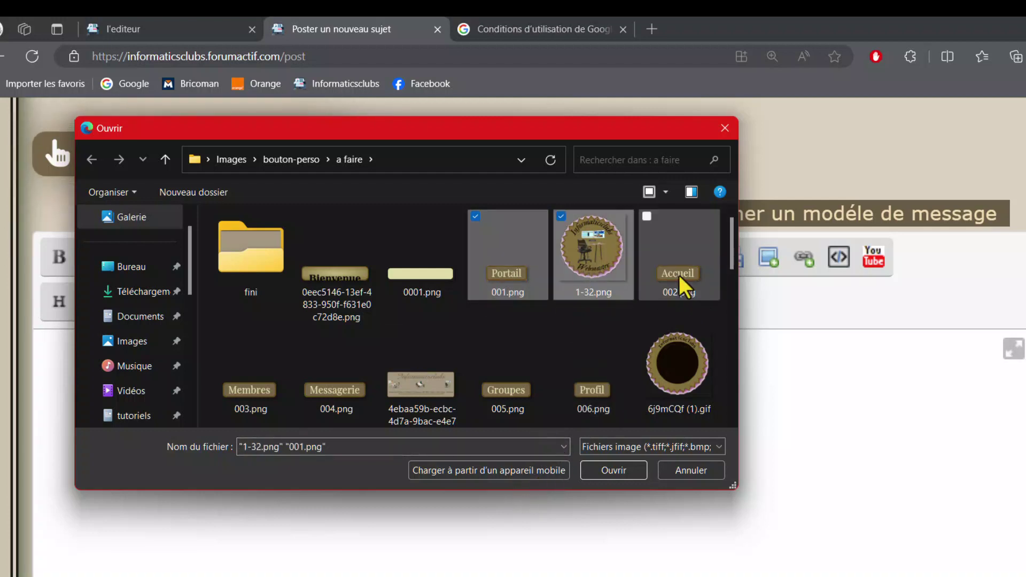
left_click(678, 275, "ctrl")
left_click(250, 378, "ctrl")
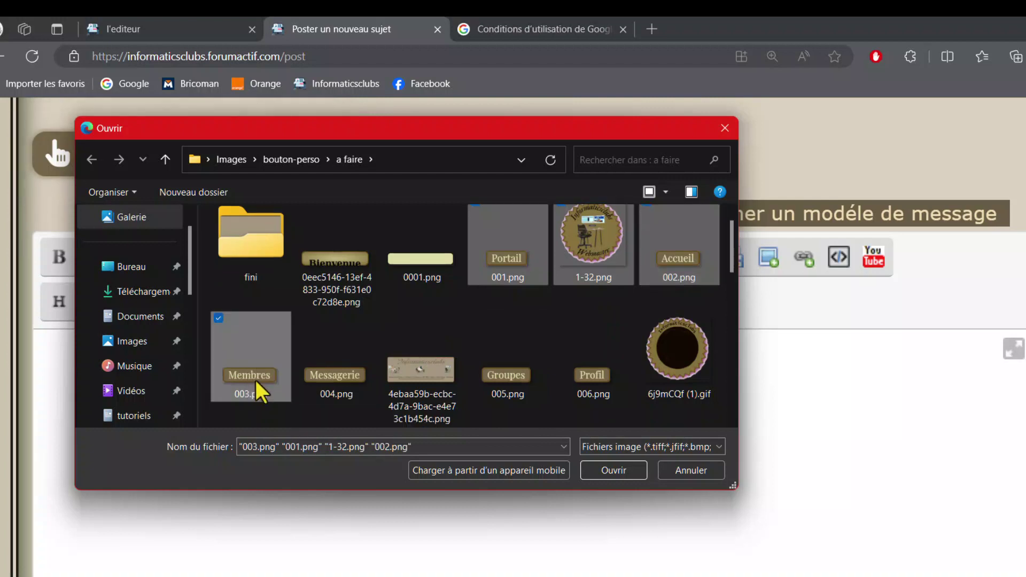
left_click(338, 374, "ctrl")
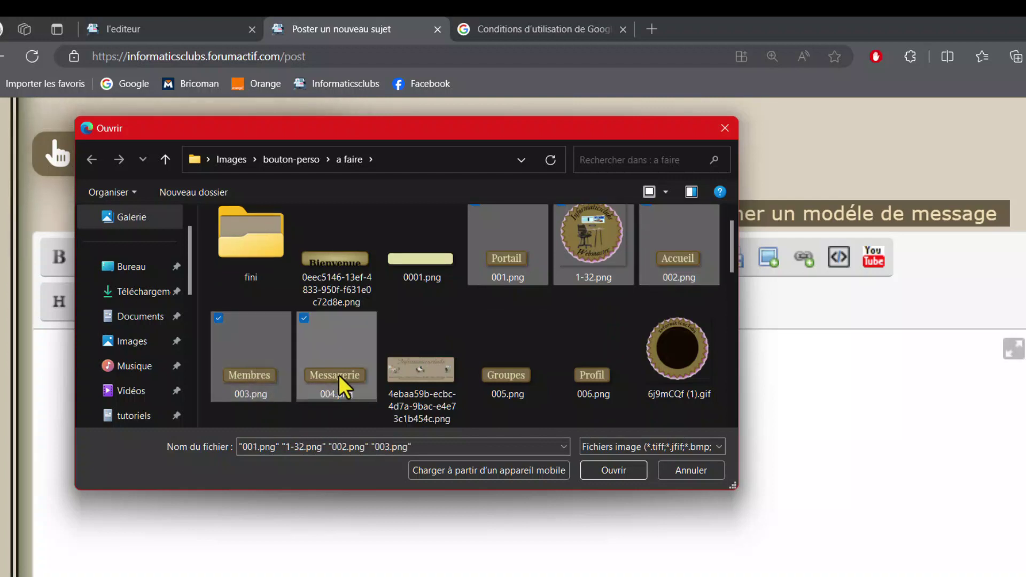
left_click(609, 472)
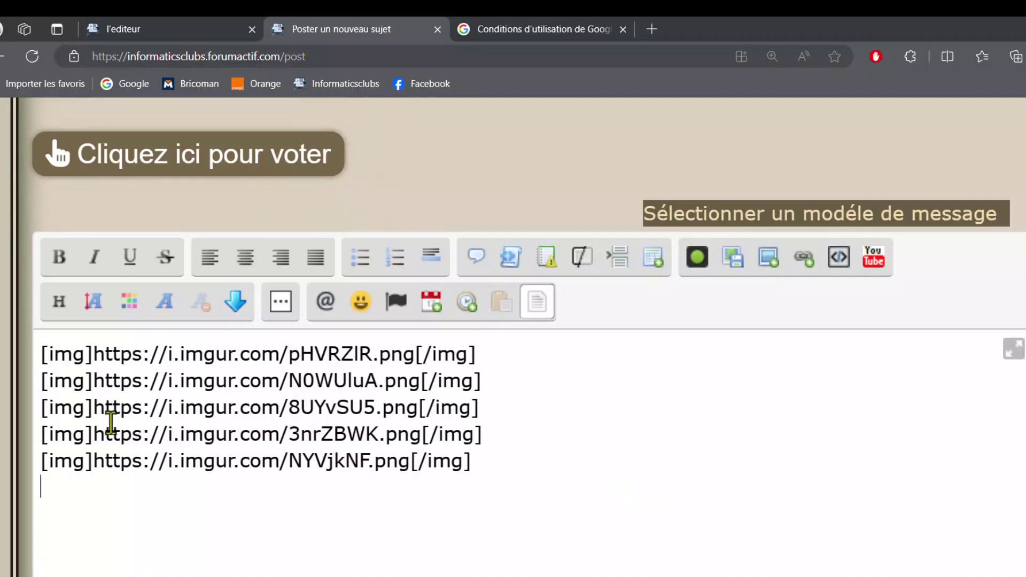
Step: Preview the topic and examine the group of images inserted in the message
scroll(546, 512, "down", 4)
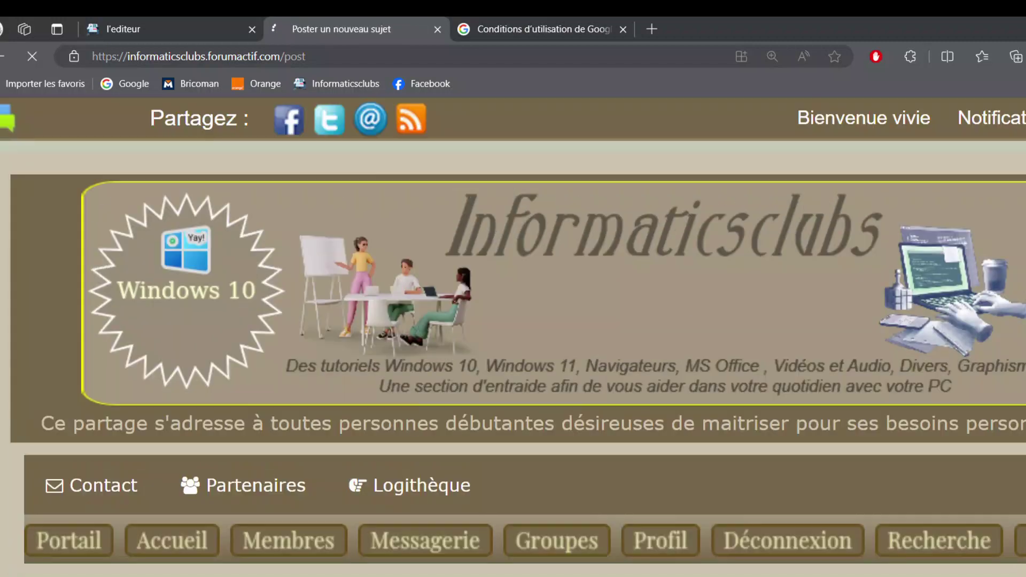
scroll(550, 412, "down", 10)
scroll(547, 336, "down", 10)
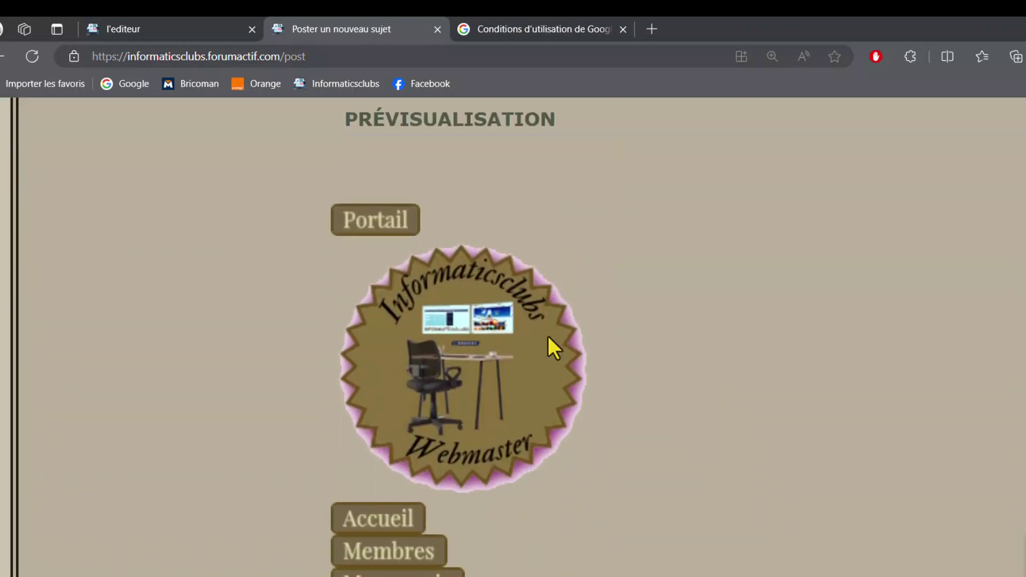
Step: Clear all the Imgur image codes from the message body
scroll(548, 338, "down", 8)
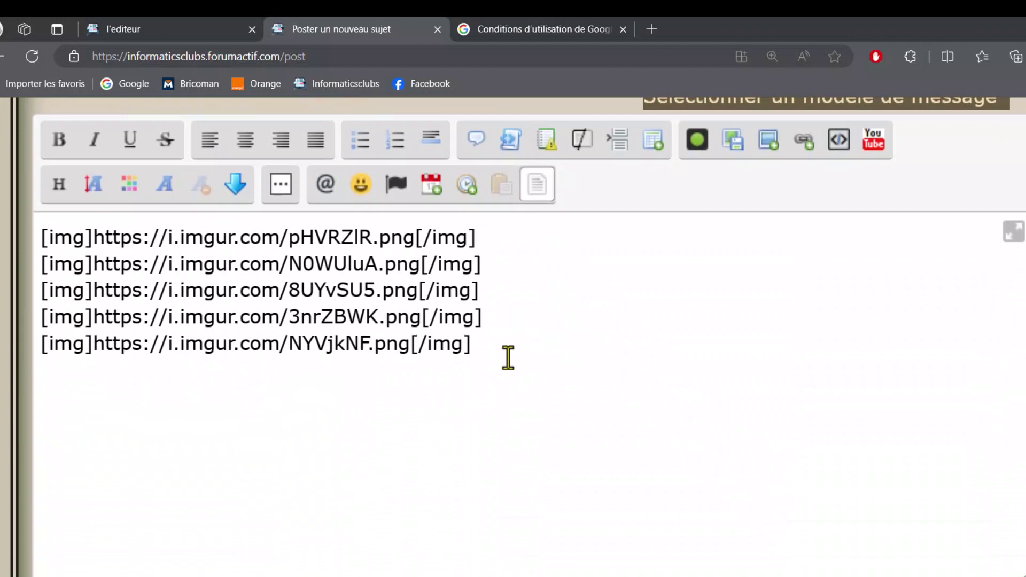
left_click_drag(507, 357, 2, 227)
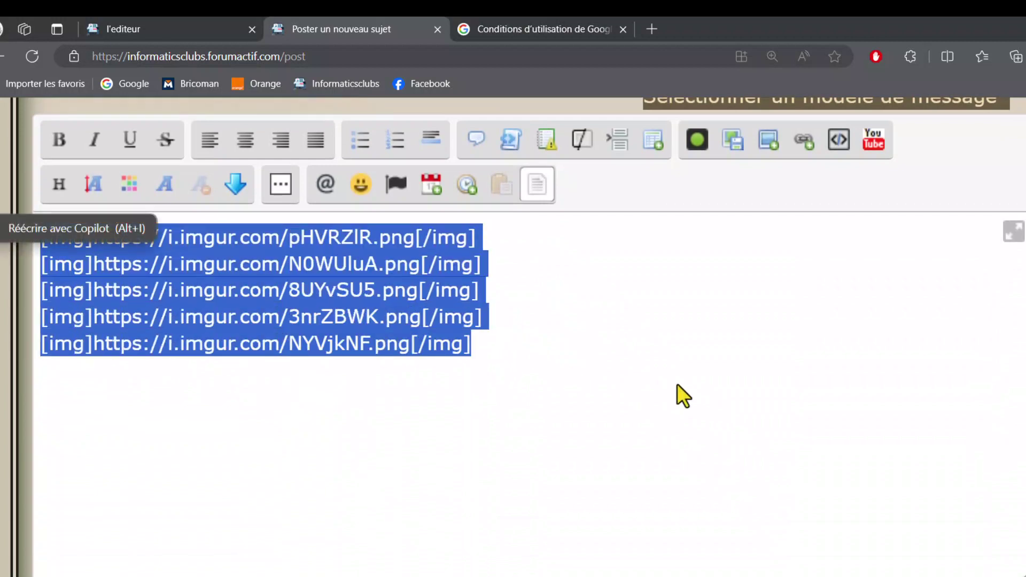
key("Delete")
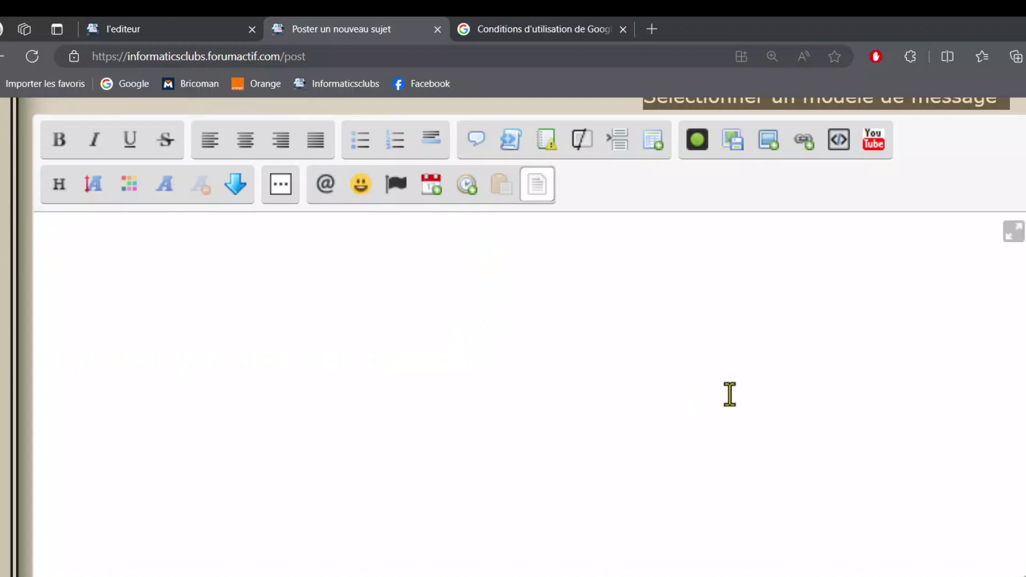
Step: Upload the image 004.png to the Servimg image host from the message editor
scroll(816, 438, "up", 2)
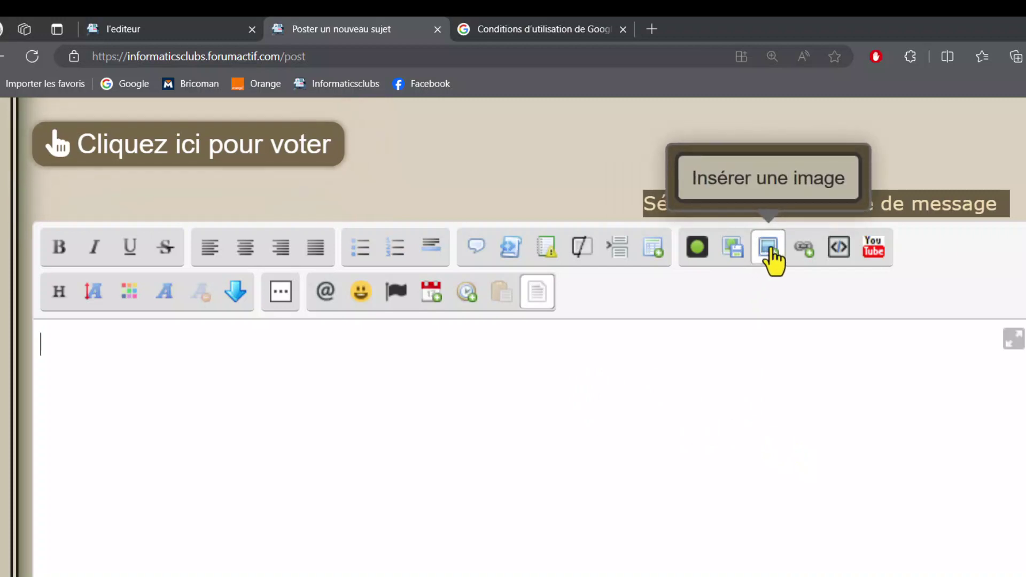
left_click(735, 251)
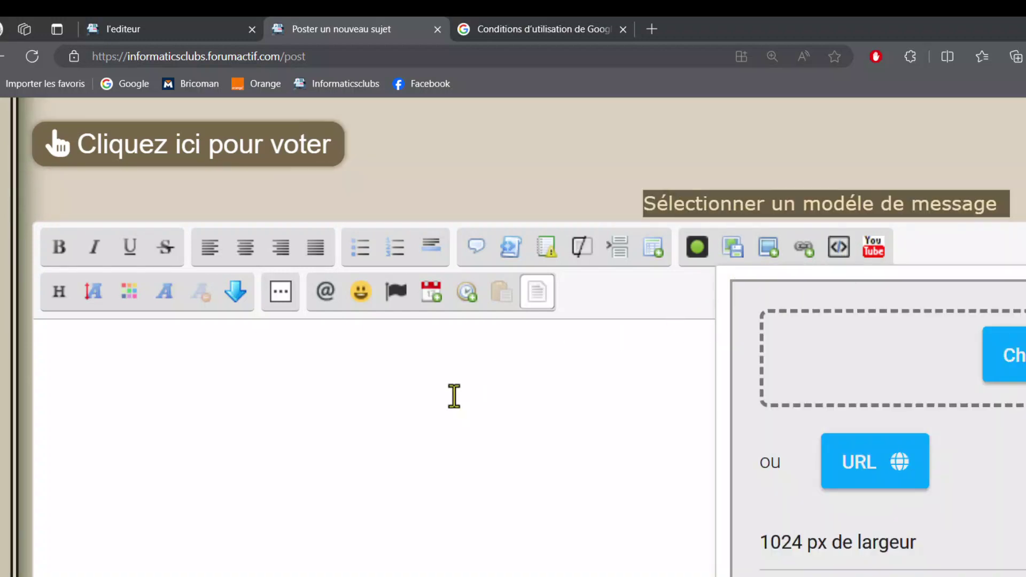
key("ctrl+minus")
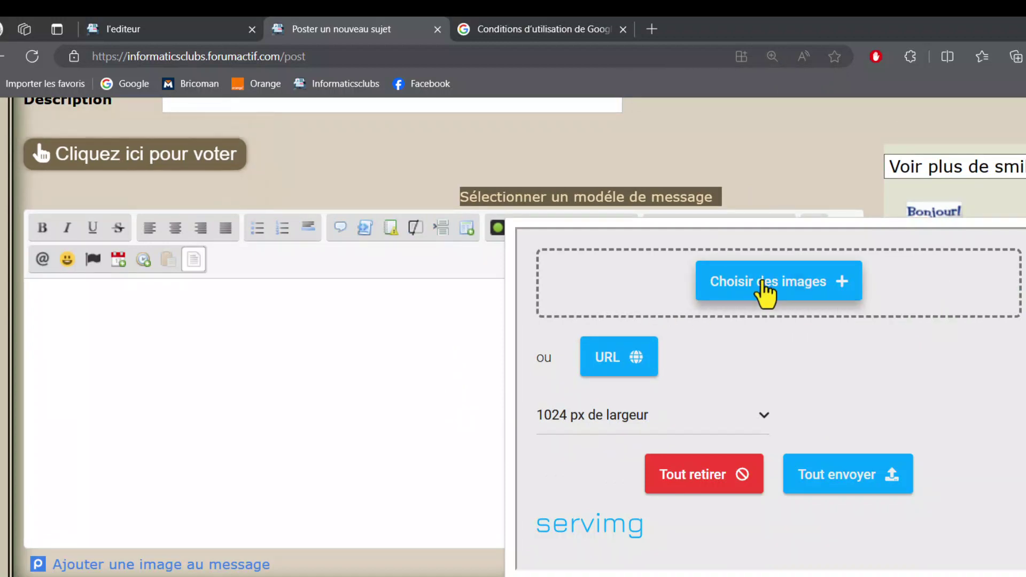
left_click(767, 291)
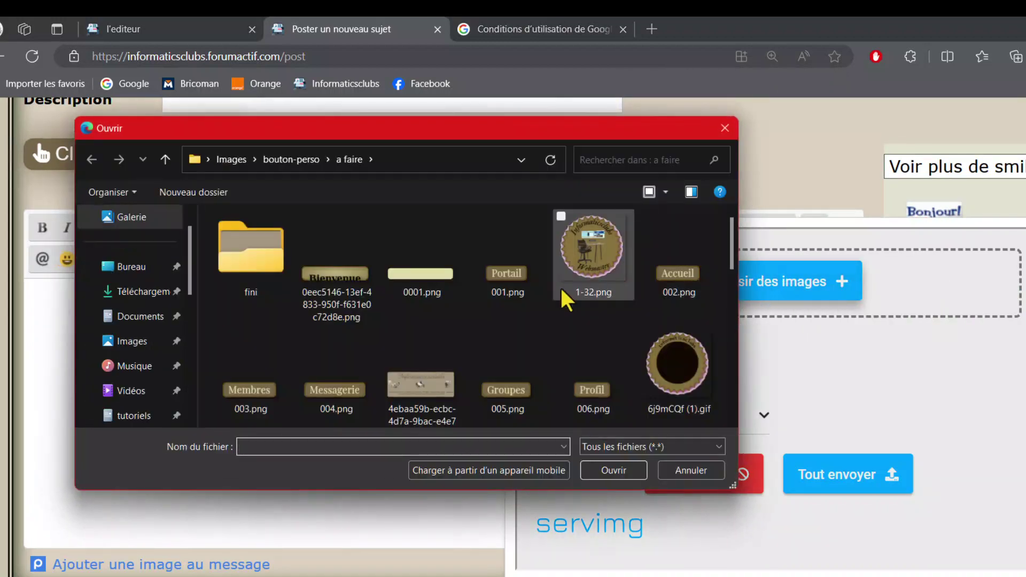
left_click(337, 398)
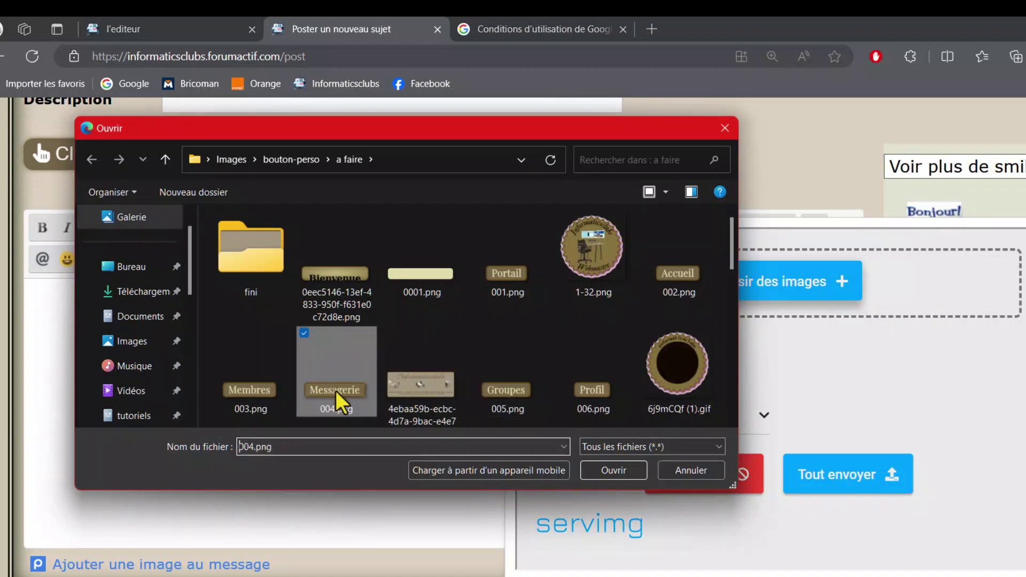
left_click(610, 472)
scroll(726, 422, "down", 2)
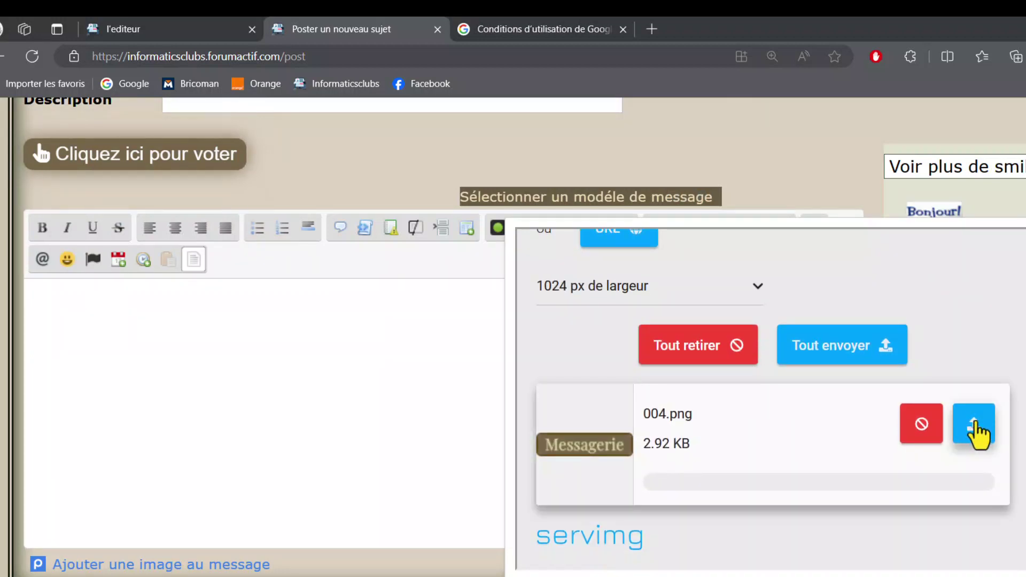
left_click(973, 427)
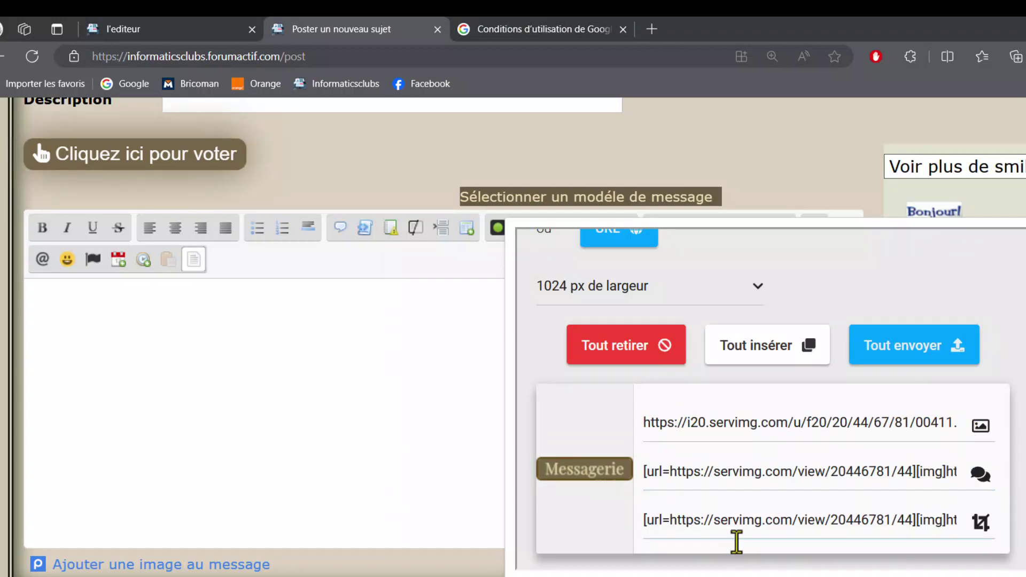
Step: Copy the direct Servimg link of the uploaded 004.png and return to the empty message body
left_click(761, 425)
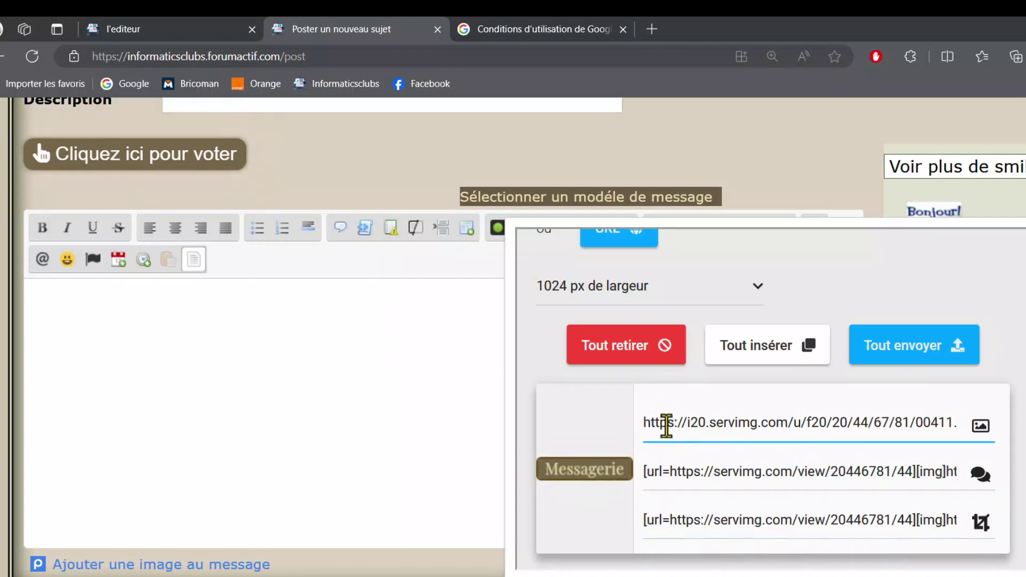
triple_click(665, 425)
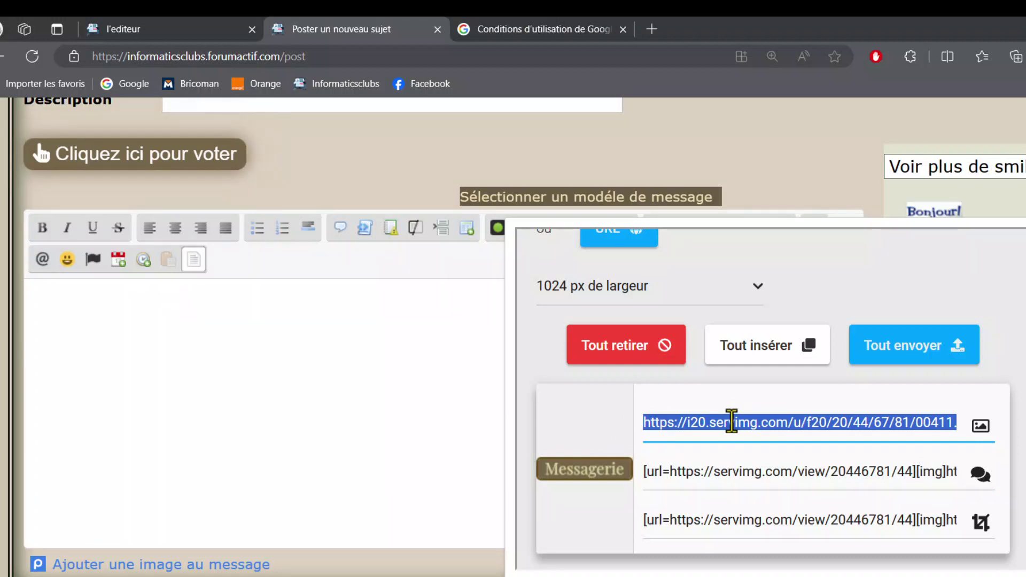
left_click(103, 315)
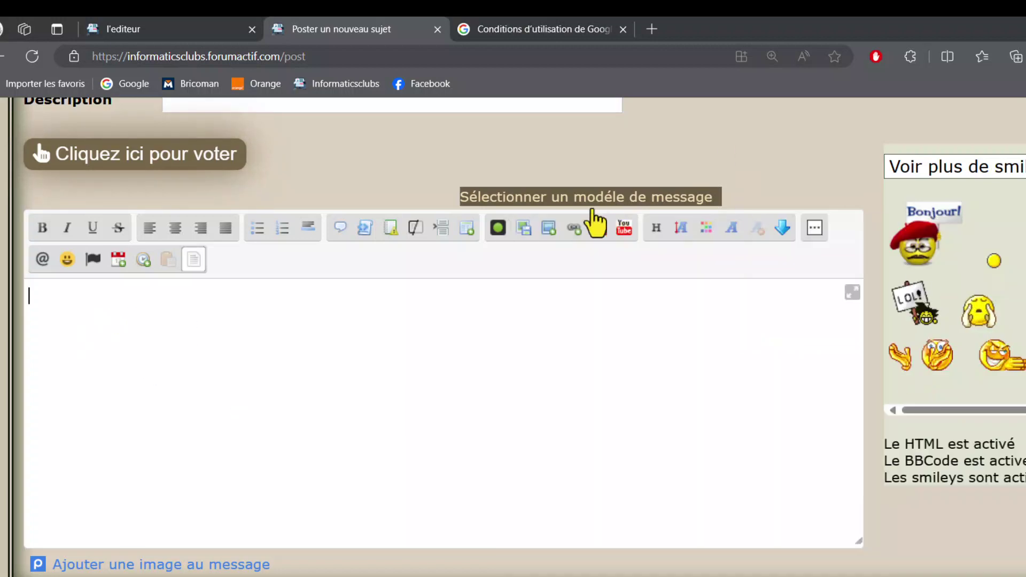
Step: Insert the copied Servimg link as an image without width or height in the message, and cut its code out again
key("ctrl+plus")
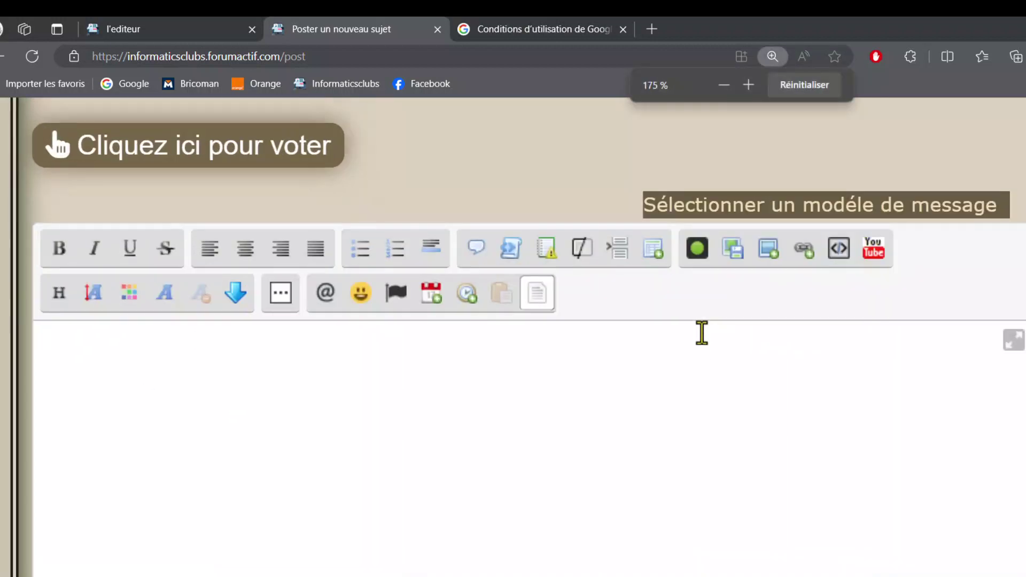
left_click(769, 250)
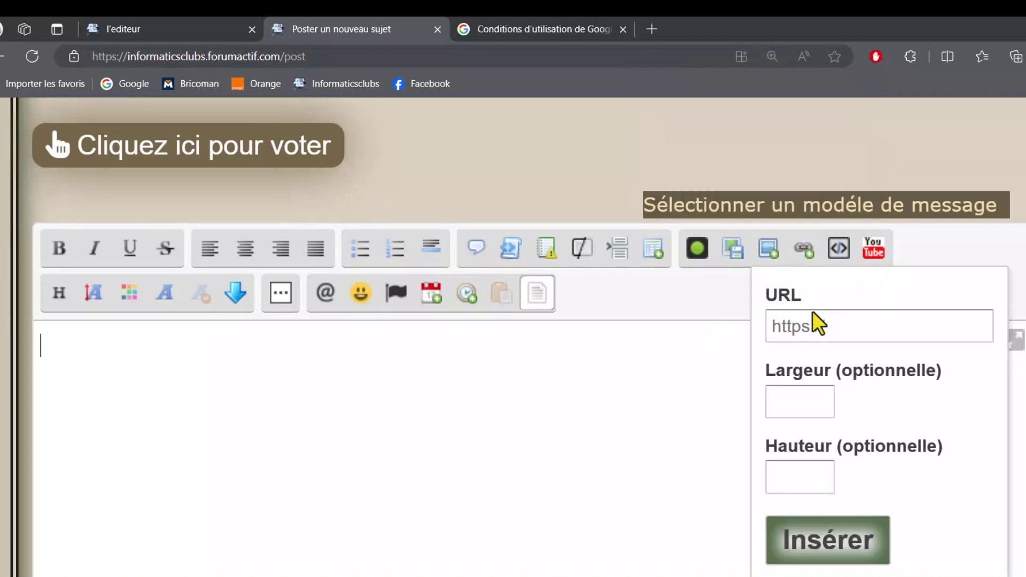
left_click(780, 327)
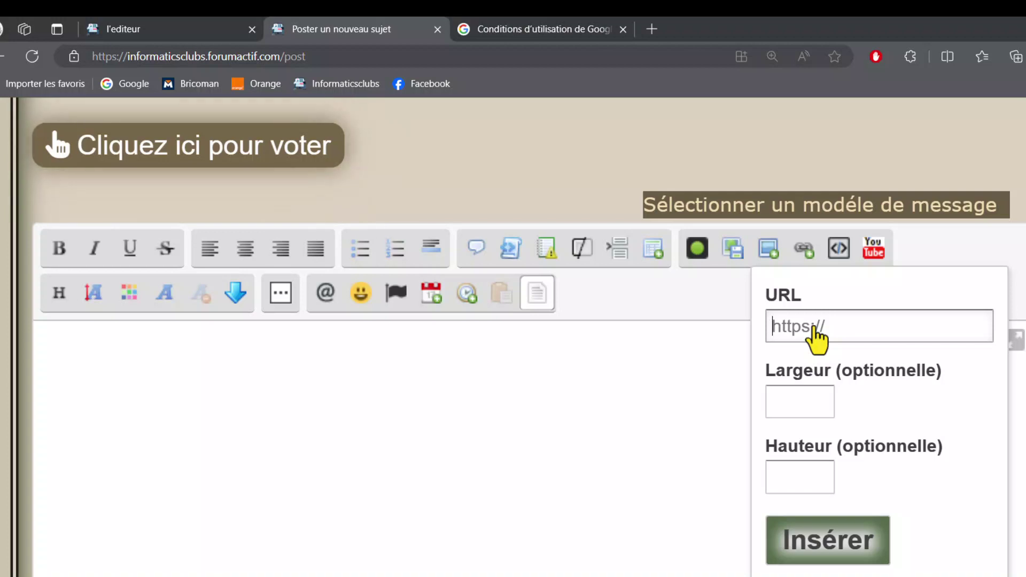
key("ctrl+v")
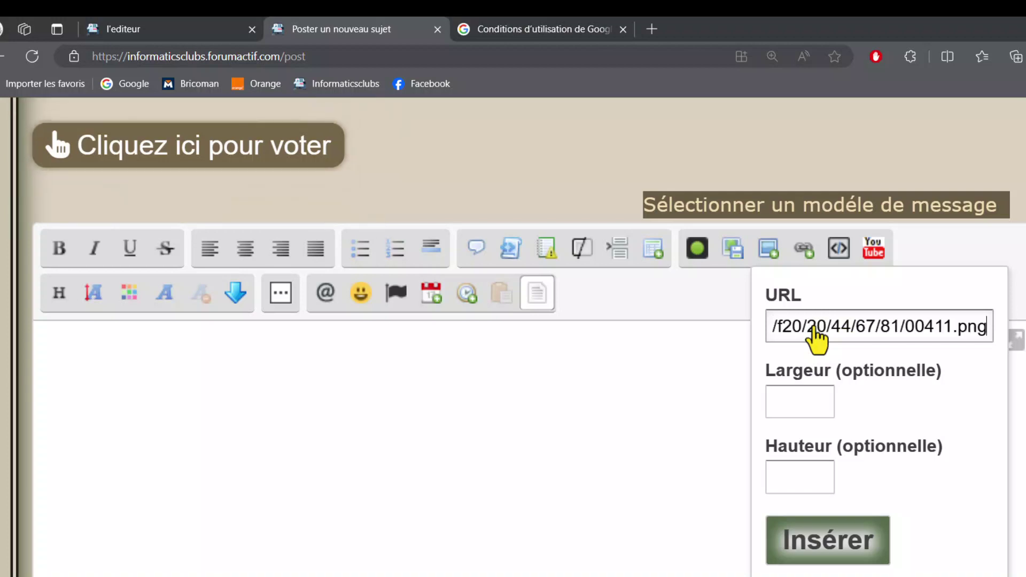
left_click(795, 551)
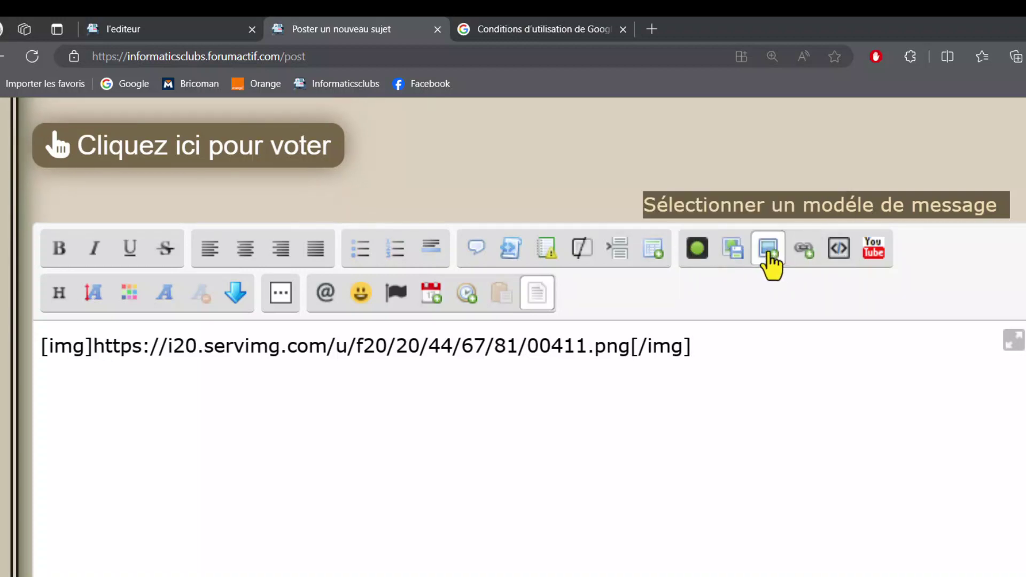
left_click_drag(732, 350, 24, 380)
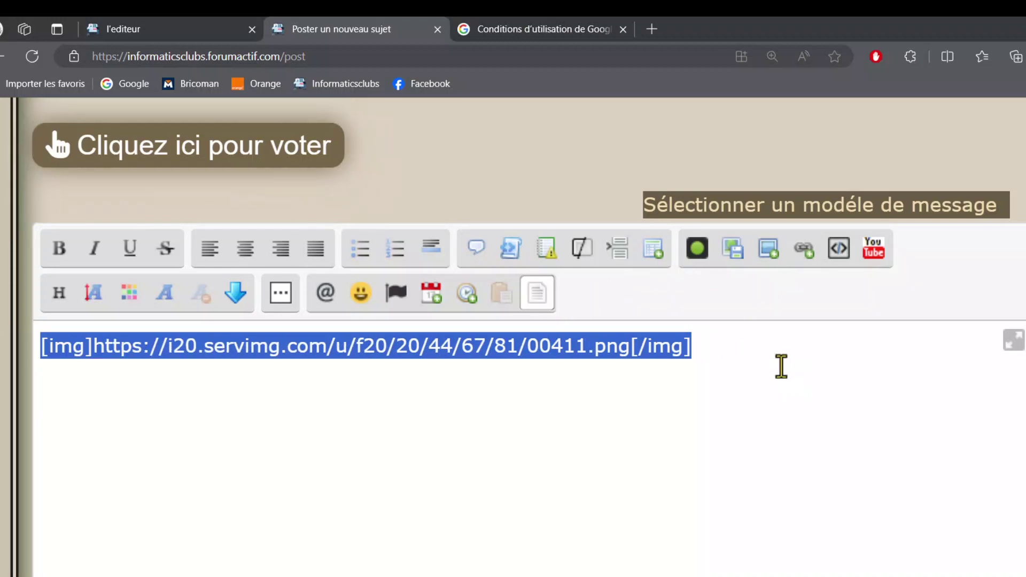
key("ctrl+x")
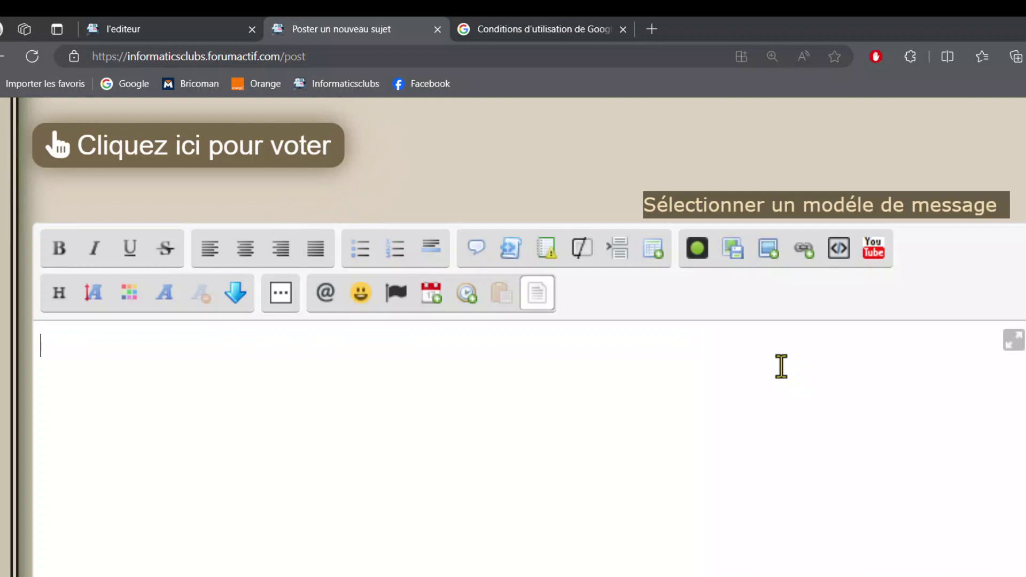
Step: Open the link insertion form for the message and copy the web address of the existing l'editeur topic
left_click(802, 249)
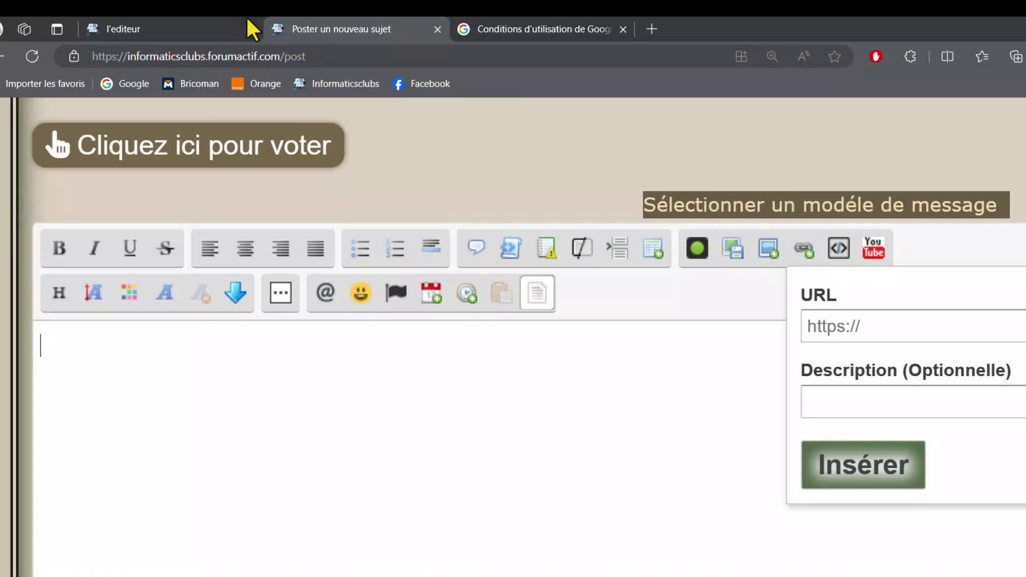
left_click(121, 26)
scroll(347, 331, "up", 5)
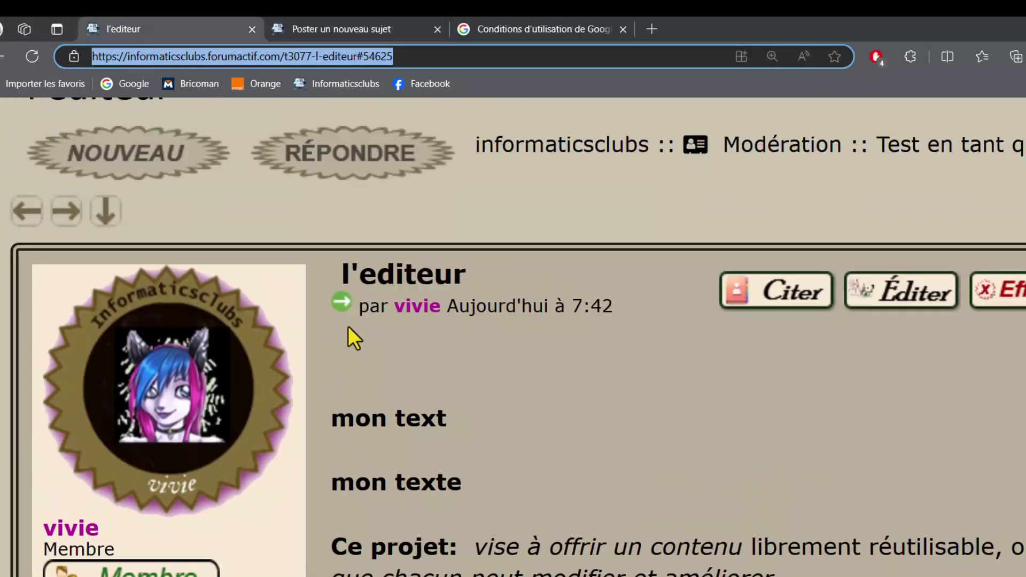
scroll(348, 327, "down", 2)
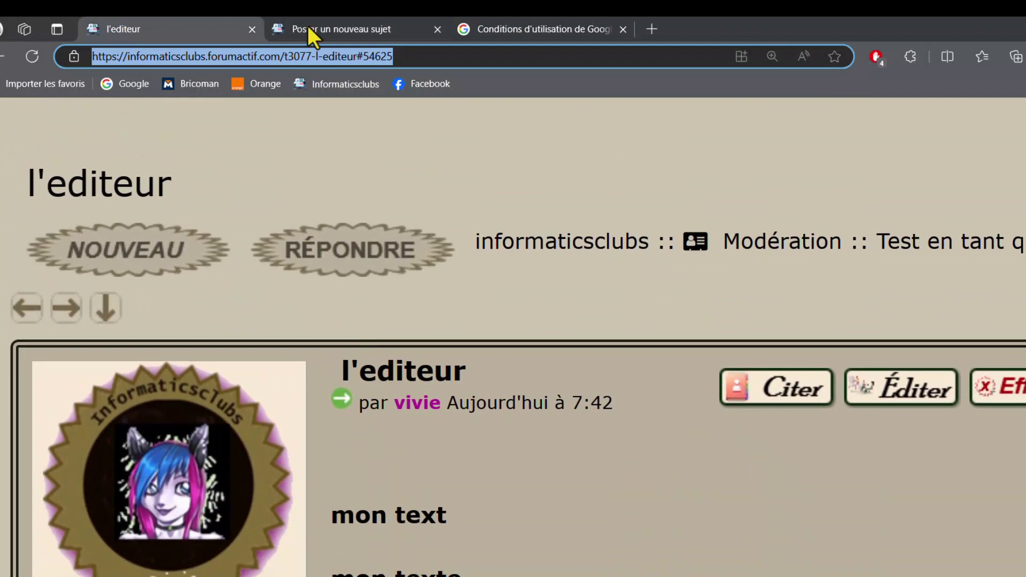
left_click(465, 300)
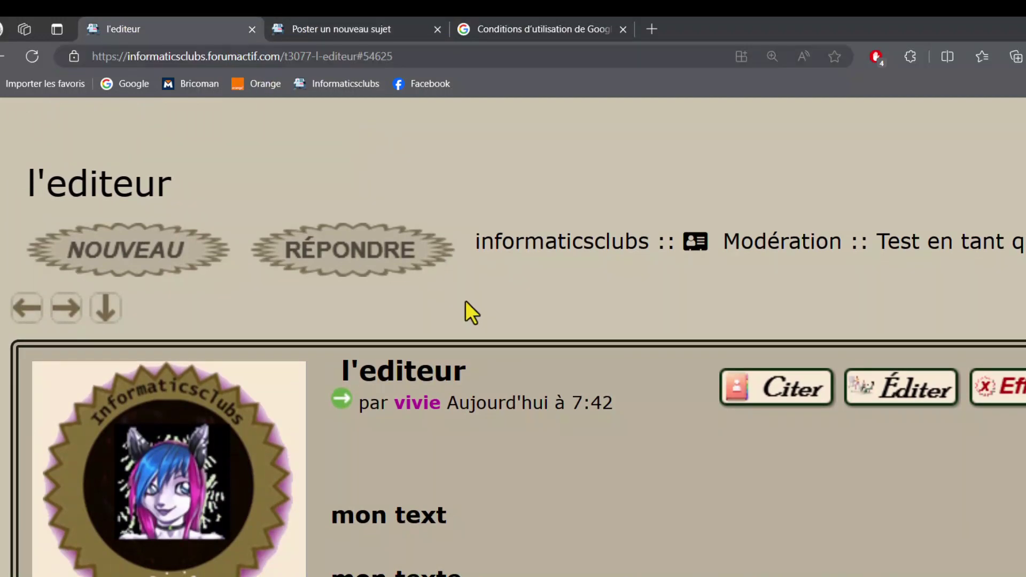
left_click(302, 56)
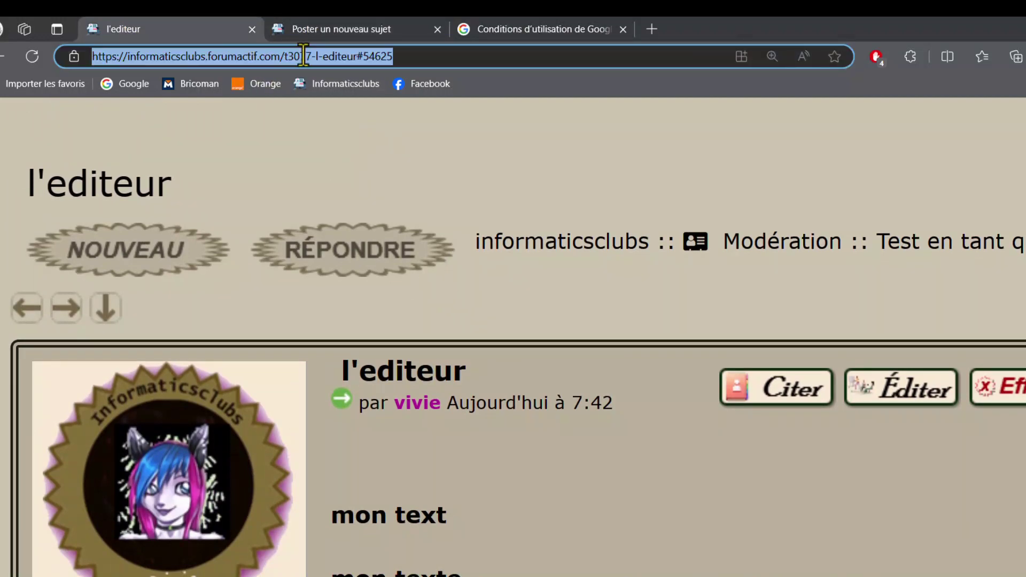
right_click(303, 56)
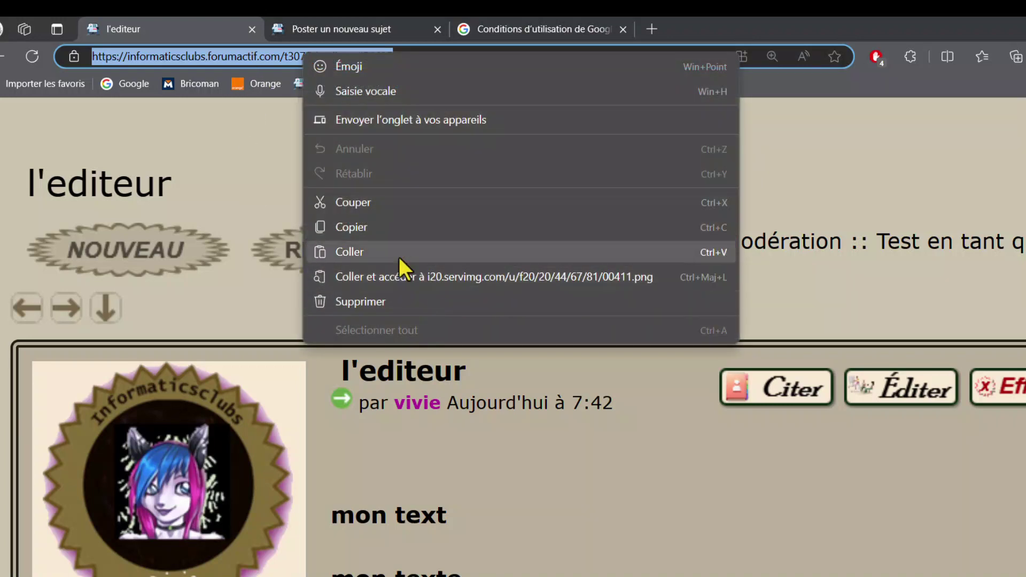
left_click(359, 226)
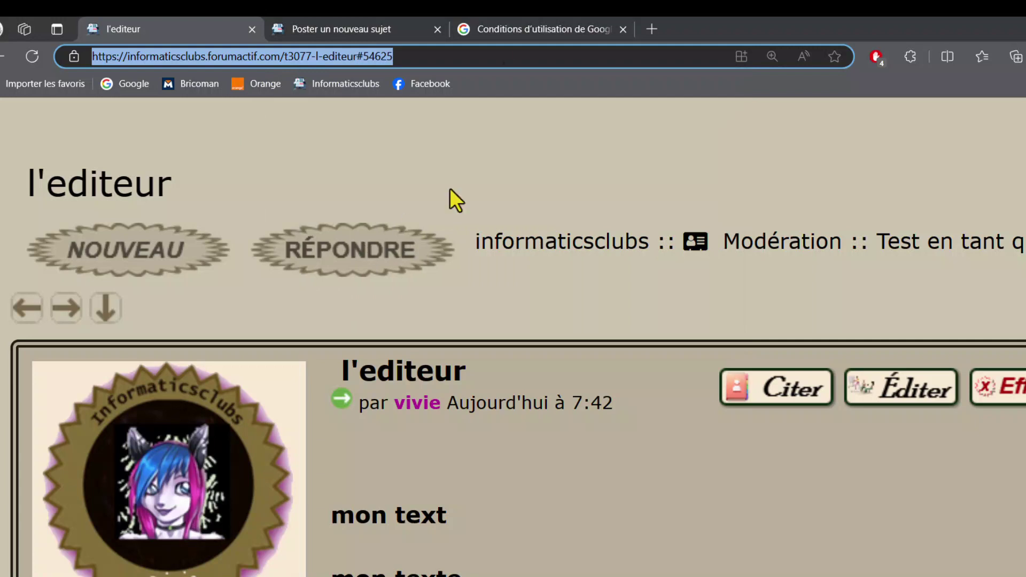
Step: Insert the copied l'editeur topic address as a link in the new topic's message, leaving the description empty
left_click(373, 33)
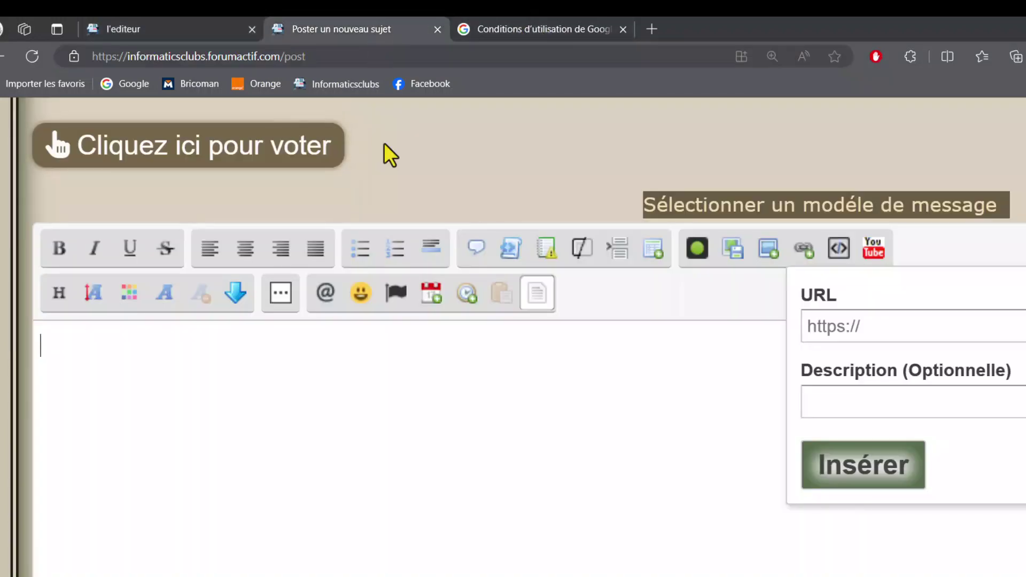
right_click(828, 322)
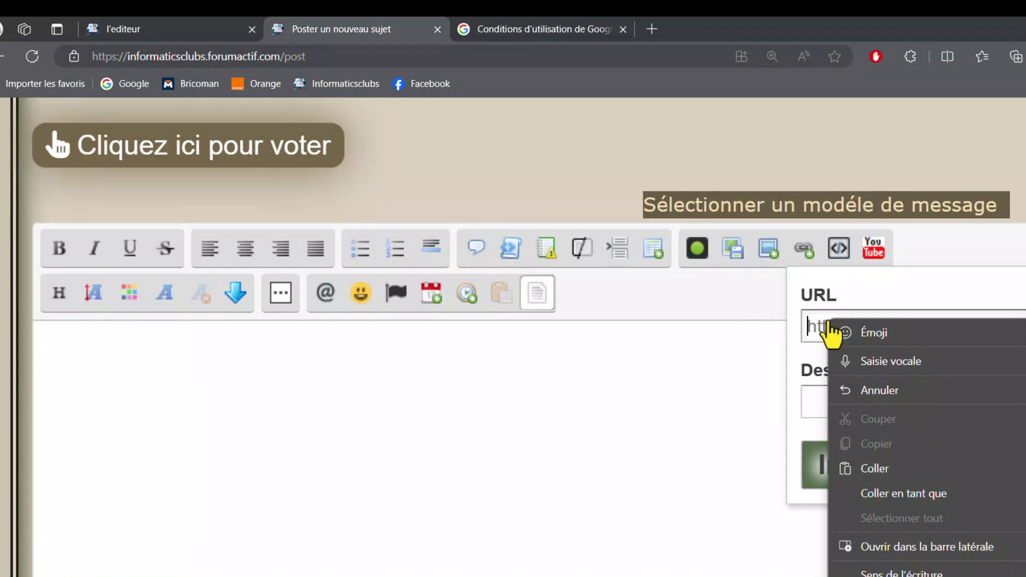
left_click(873, 467)
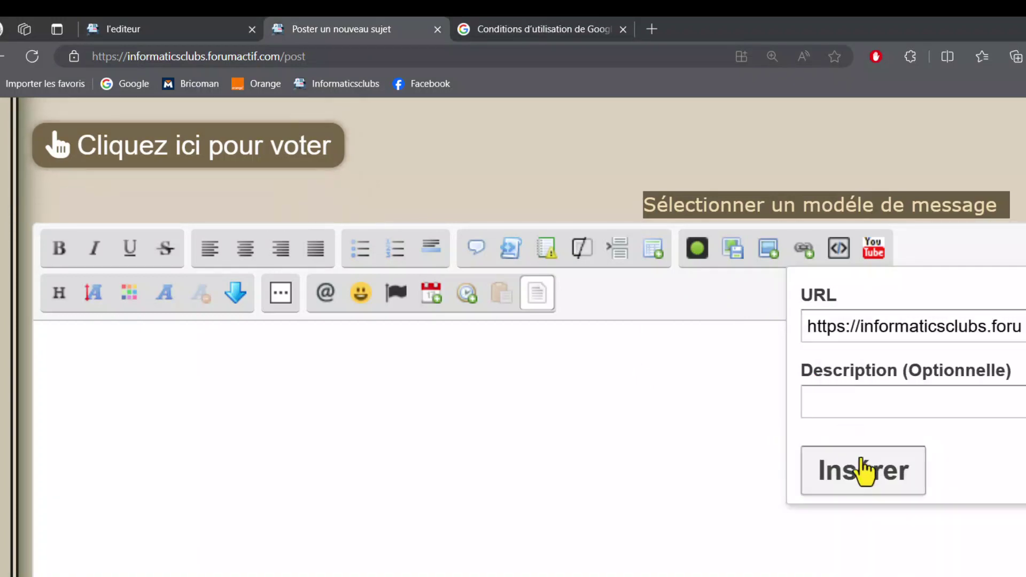
left_click(862, 466)
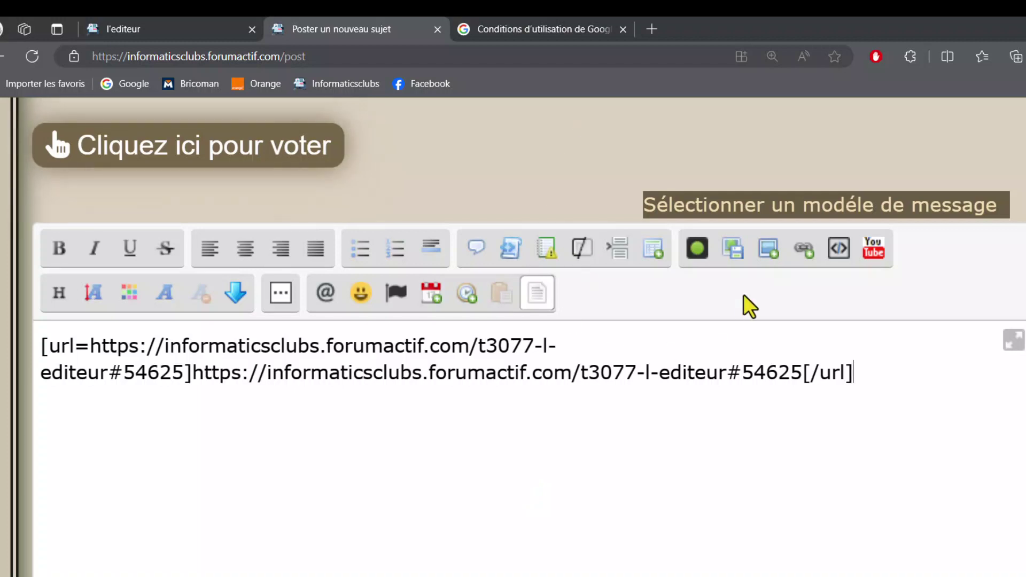
Step: Preview the new topic and examine how the inserted forum link is displayed
scroll(793, 299, "down", 2)
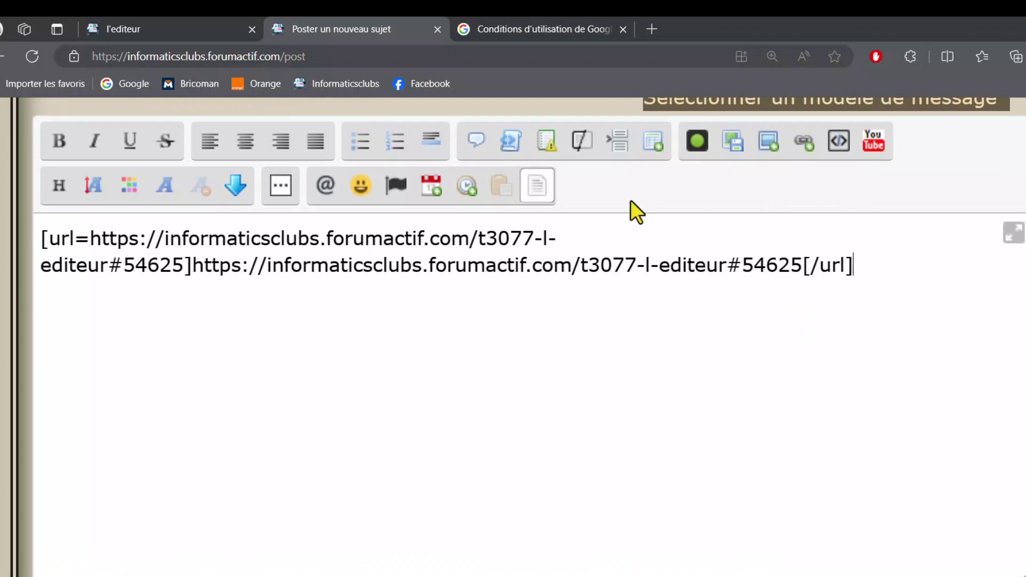
scroll(632, 510, "down", 3)
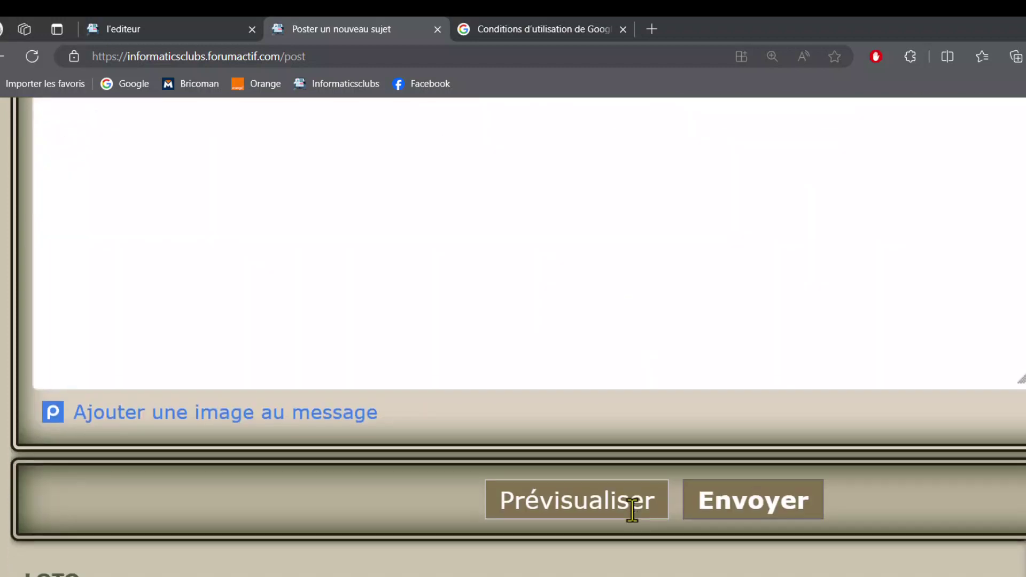
scroll(726, 379, "up", 3)
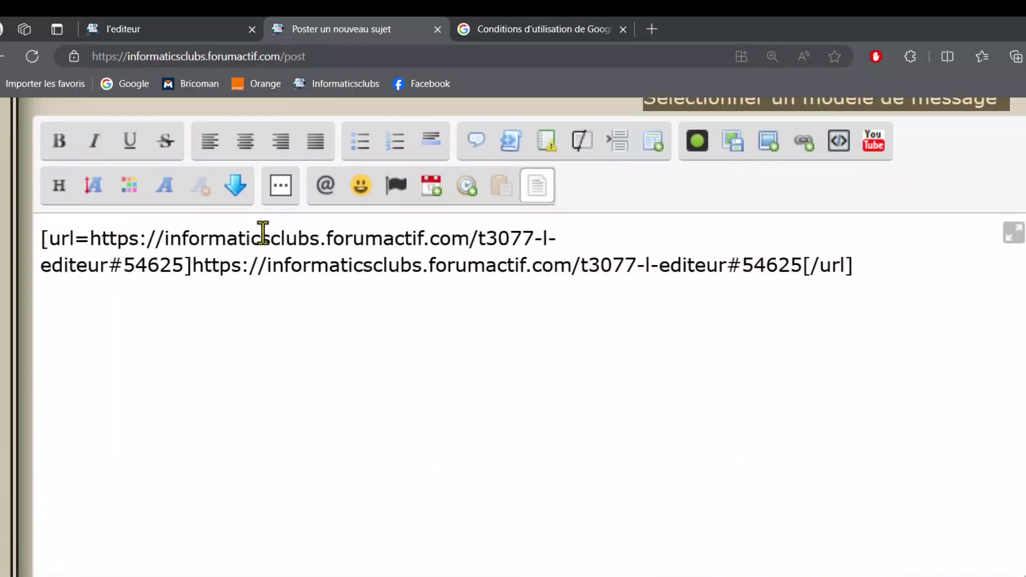
scroll(567, 505, "down", 5)
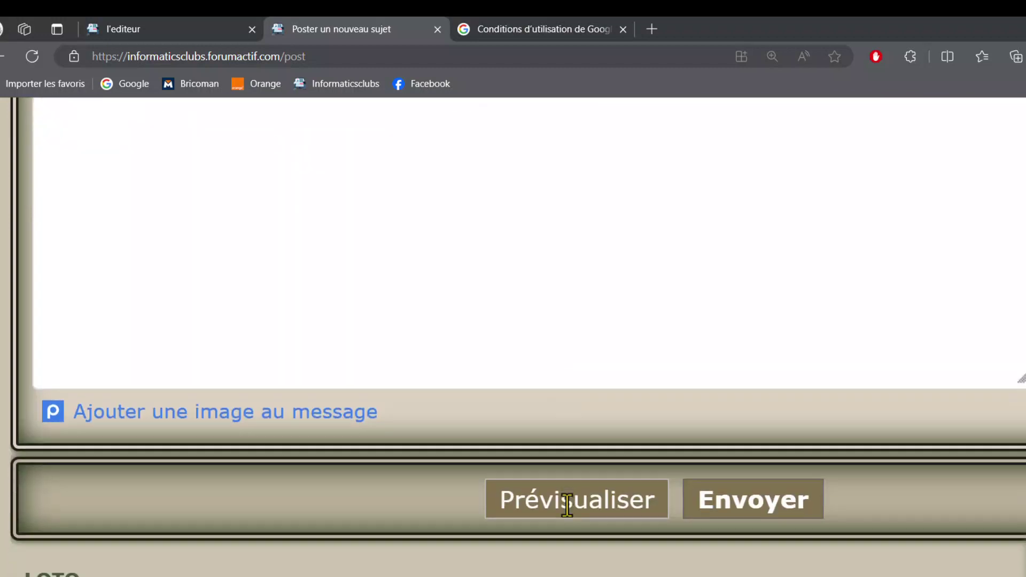
left_click(545, 492)
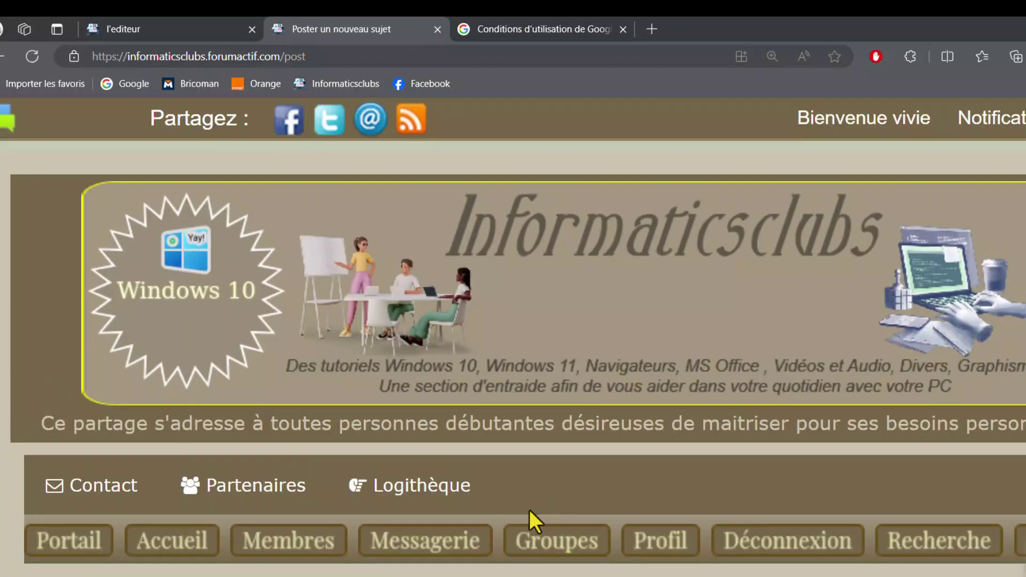
scroll(549, 229, "down", 10)
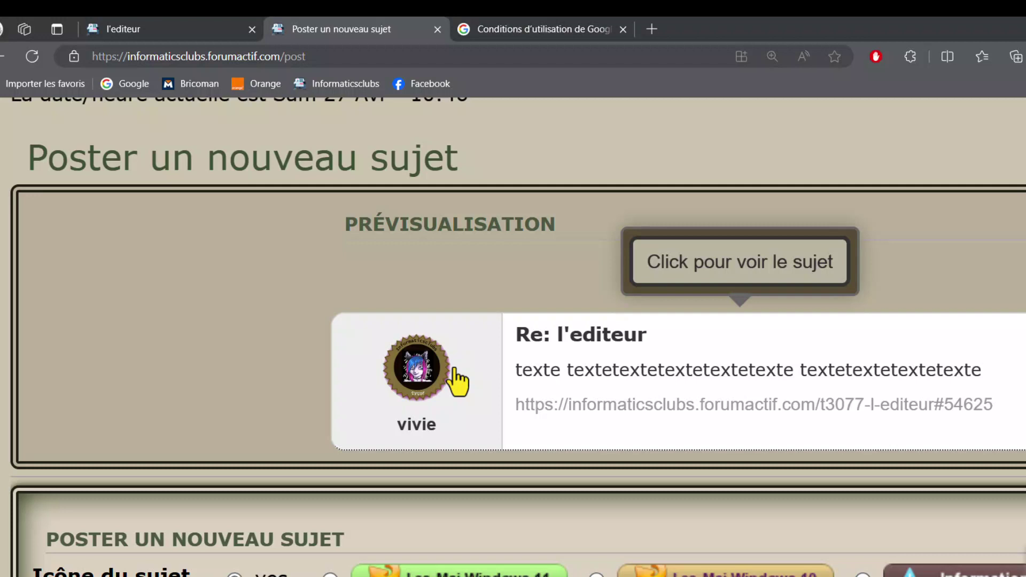
Step: Delete the whole l'editeur link code from the message body
scroll(458, 381, "down", 10)
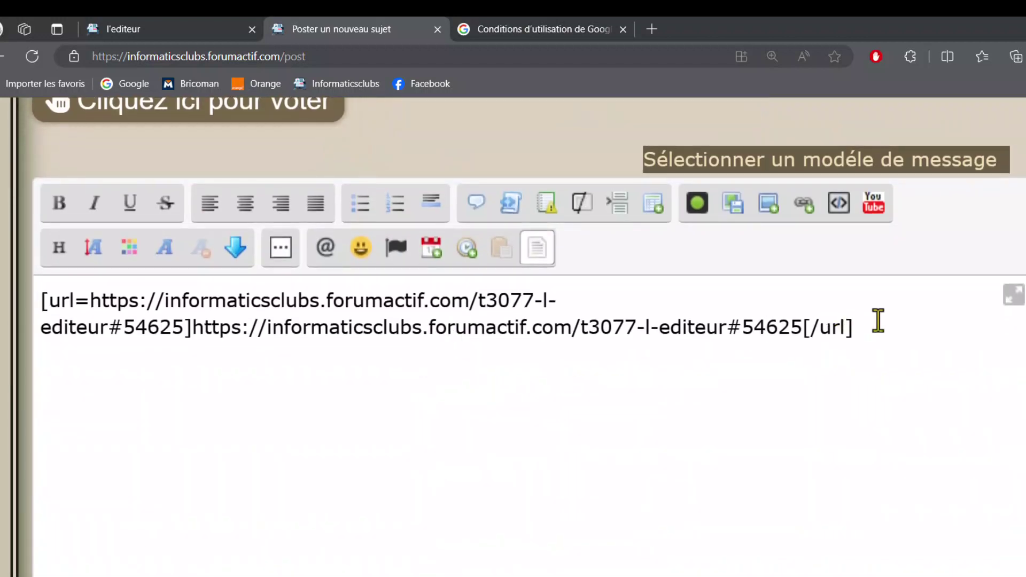
left_click_drag(870, 327, 32, 284)
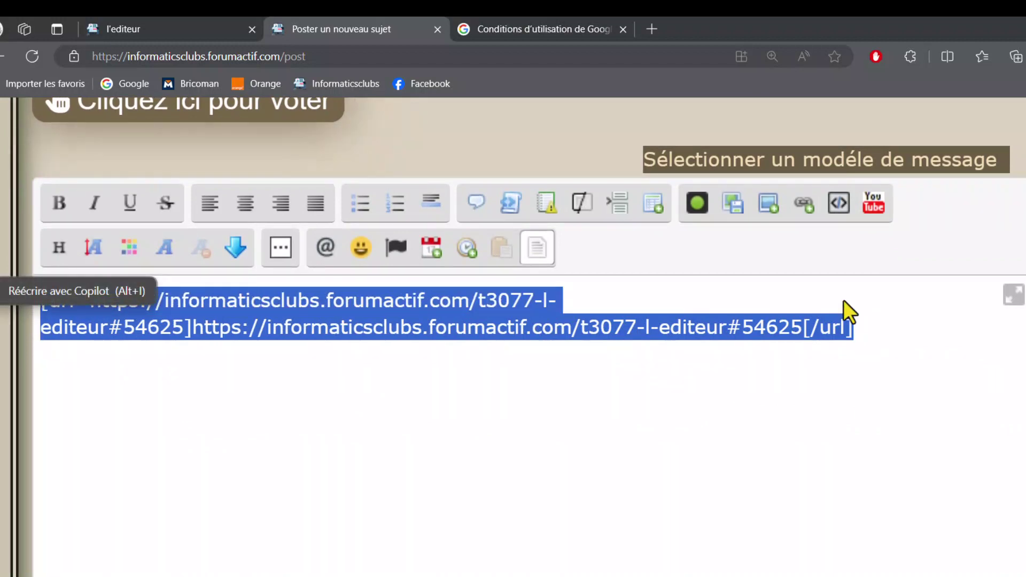
key("Delete")
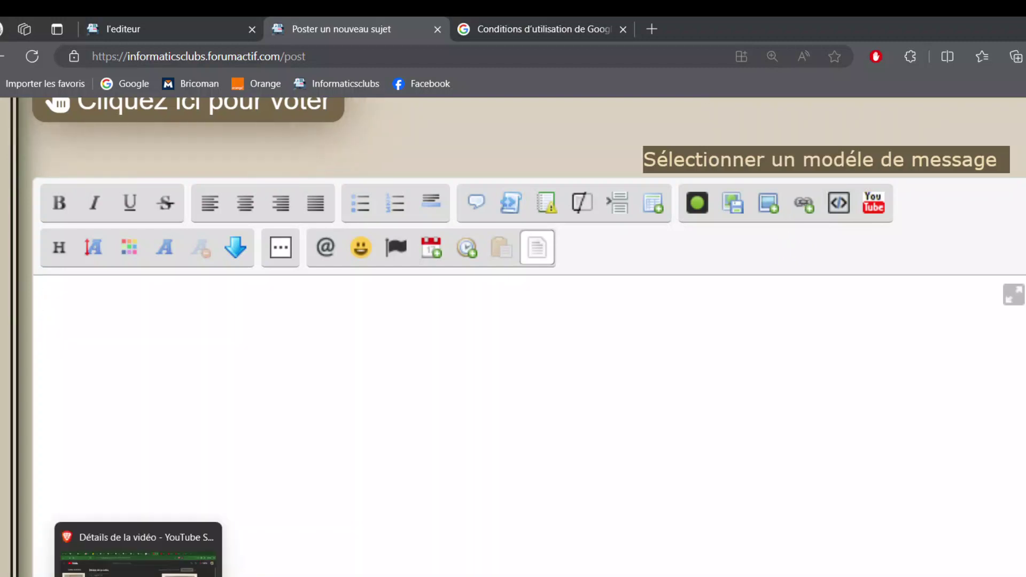
Step: Switch to the Brave browser window and copy the address of the French Wikipedia page on AC/DC
left_click(136, 560)
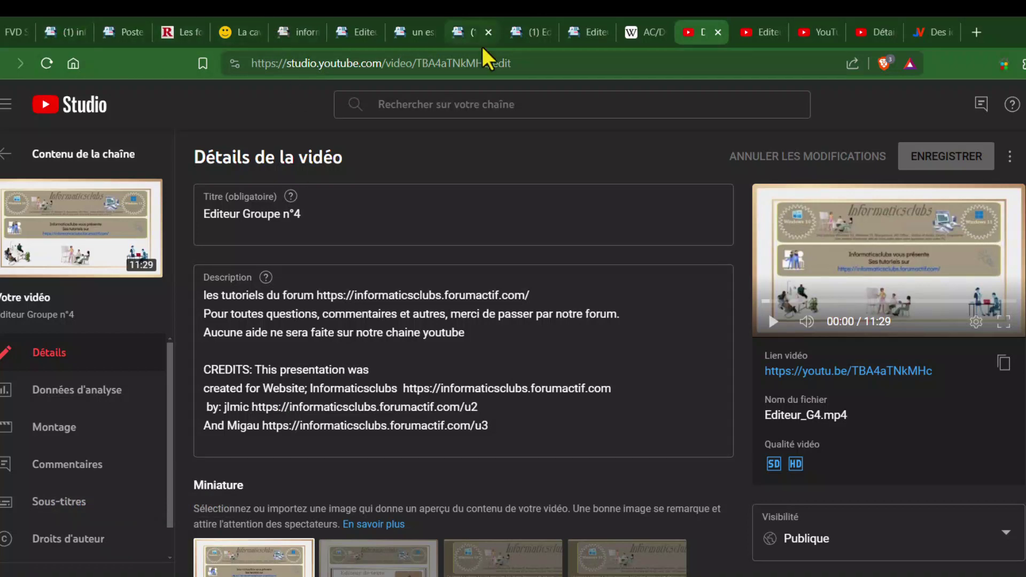
left_click(645, 32)
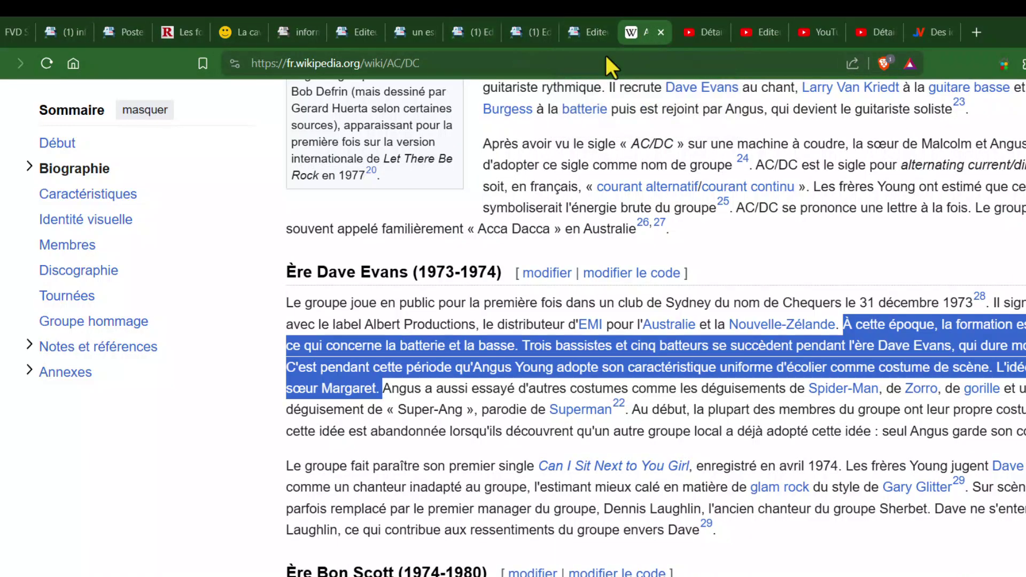
scroll(224, 373, "up", 10)
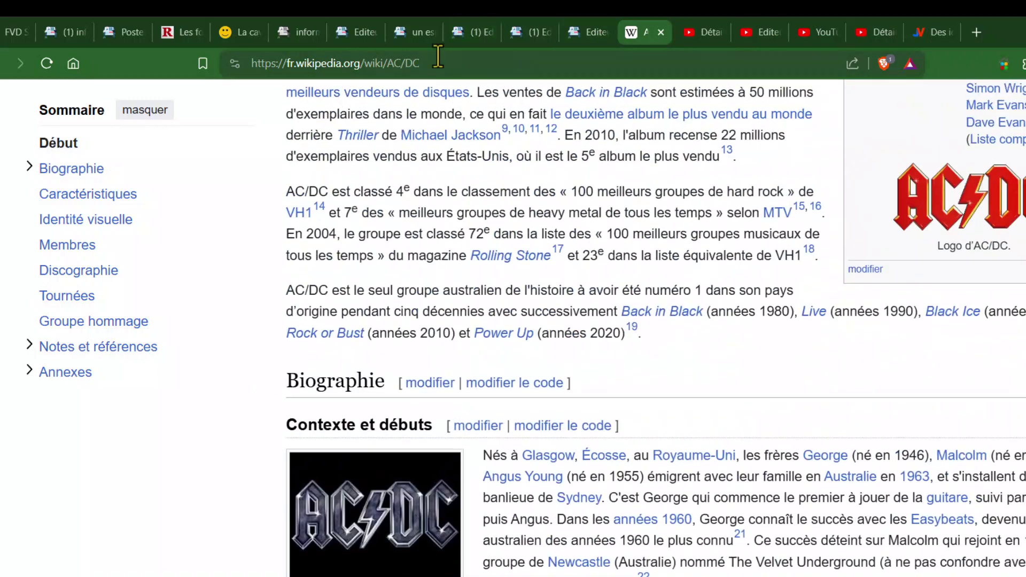
left_click(359, 63)
key("ctrl+c")
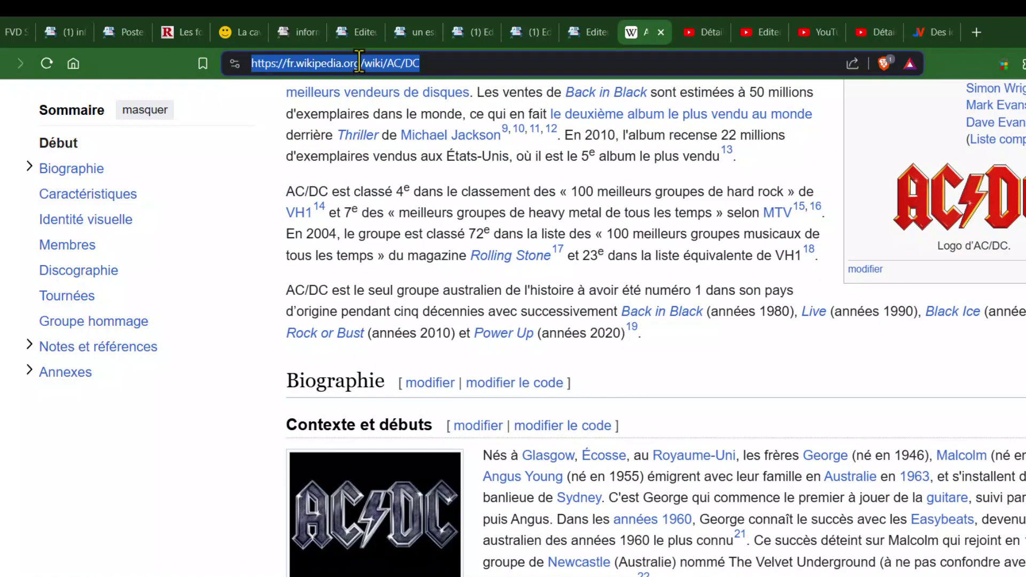
right_click(359, 62)
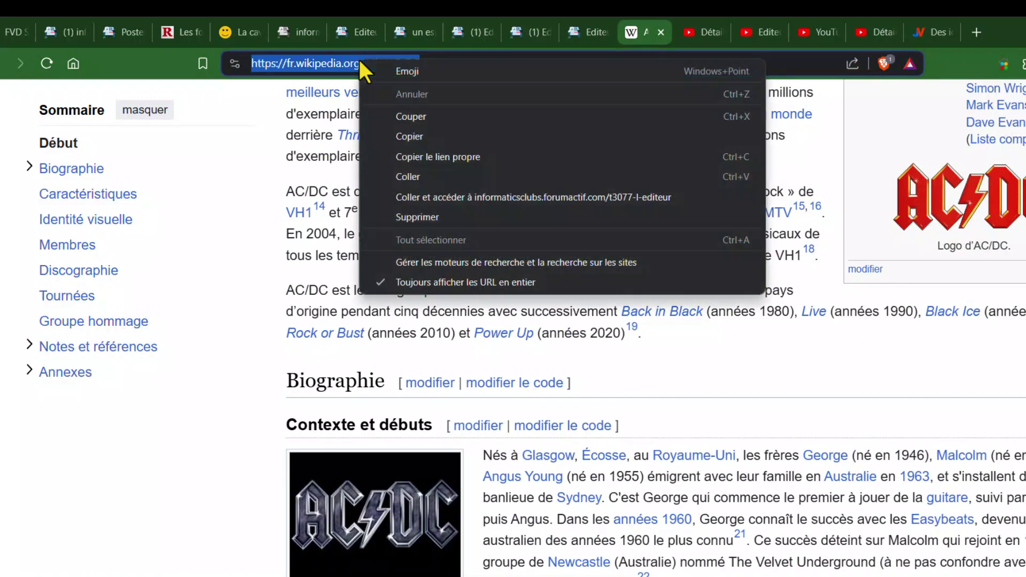
left_click(425, 135)
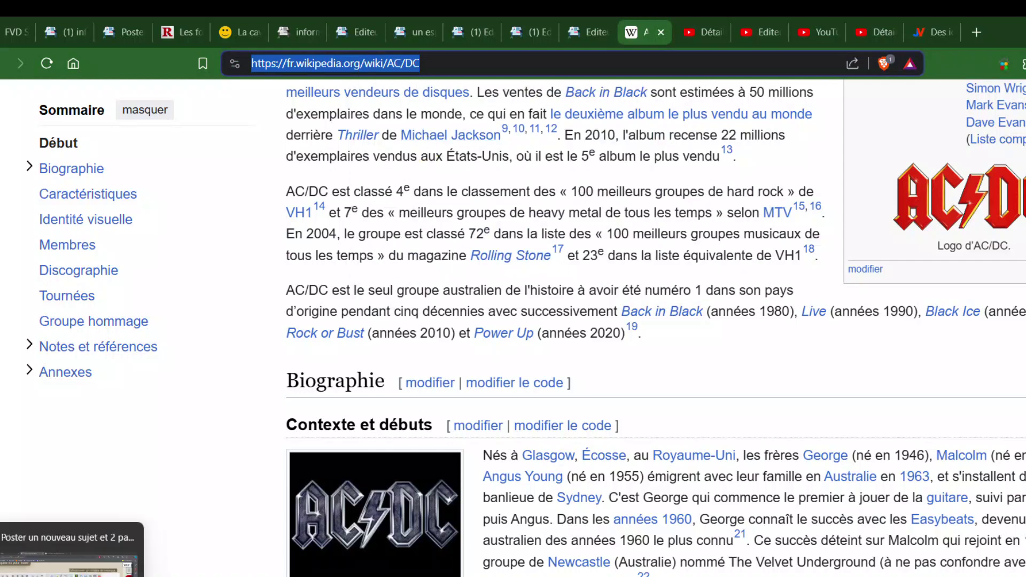
Step: Switch to the Edge window and insert the copied Wikipedia address as a link with the description "Texte trouvé sur wikipedia"
left_click(69, 571)
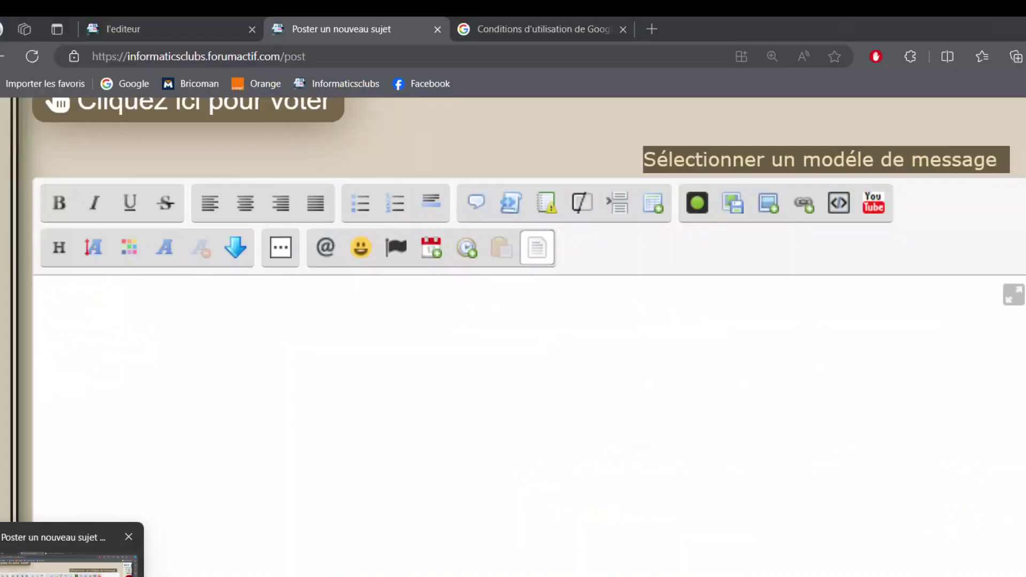
left_click(803, 204)
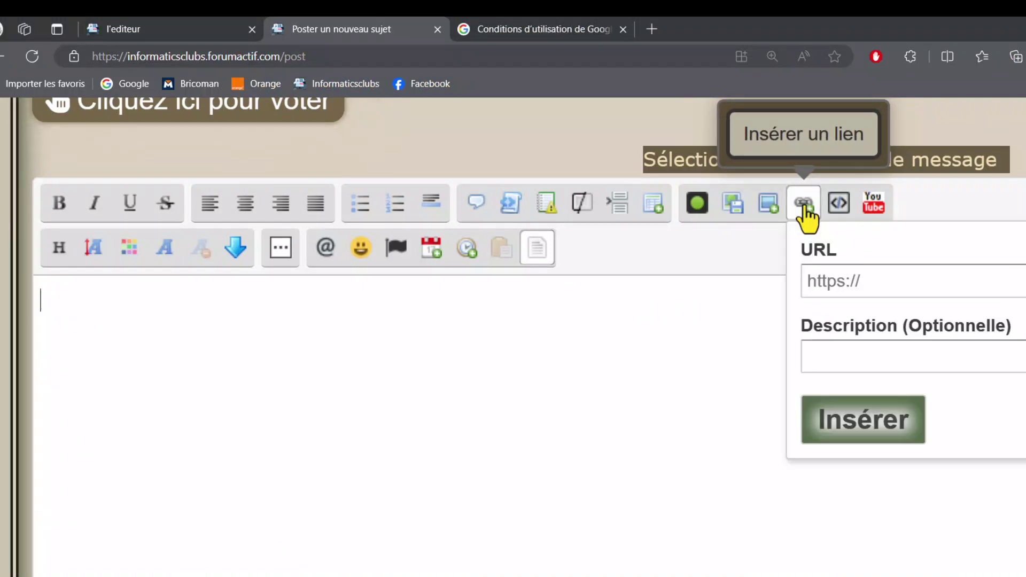
right_click(831, 288)
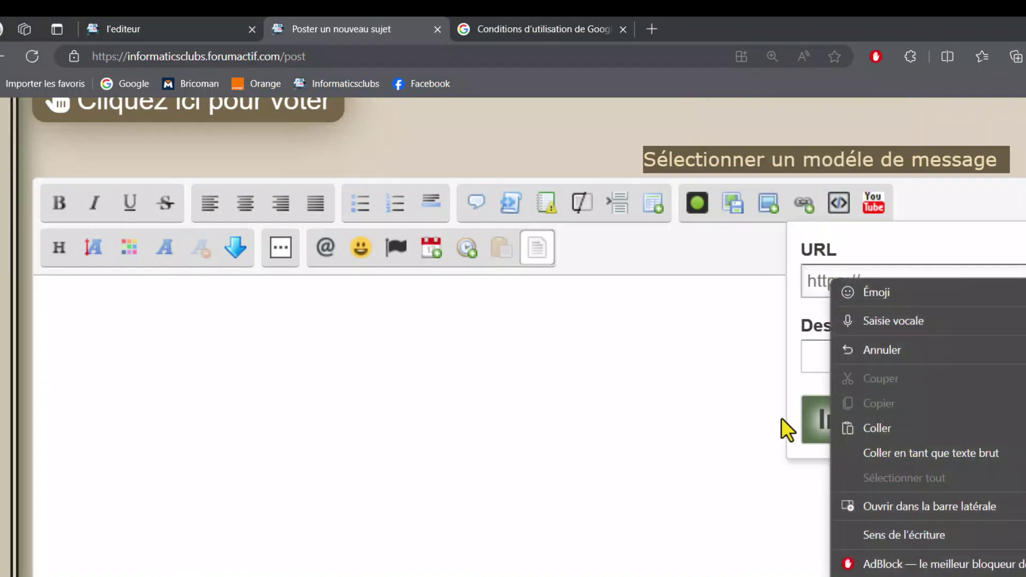
left_click(870, 426)
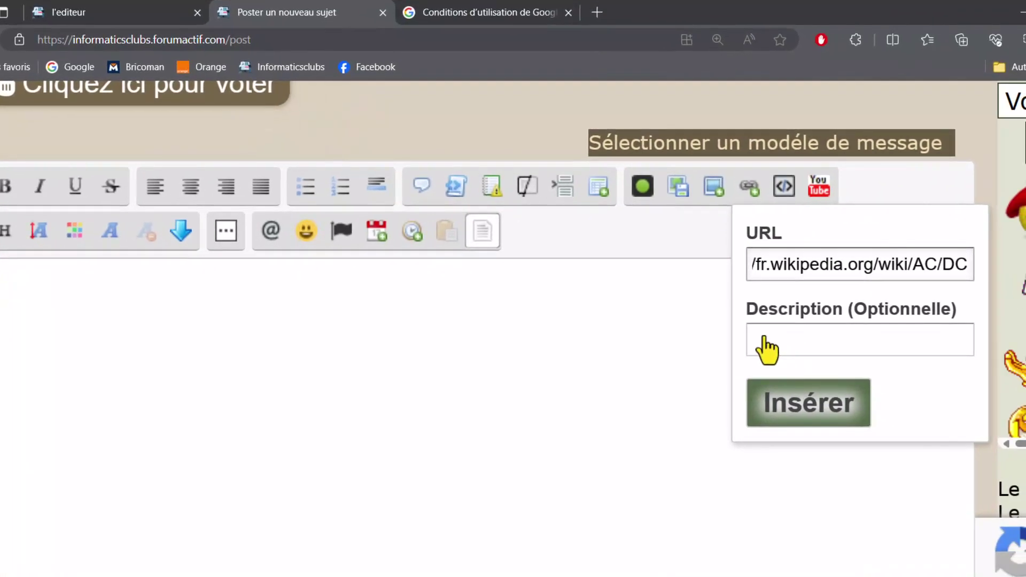
left_click(763, 337)
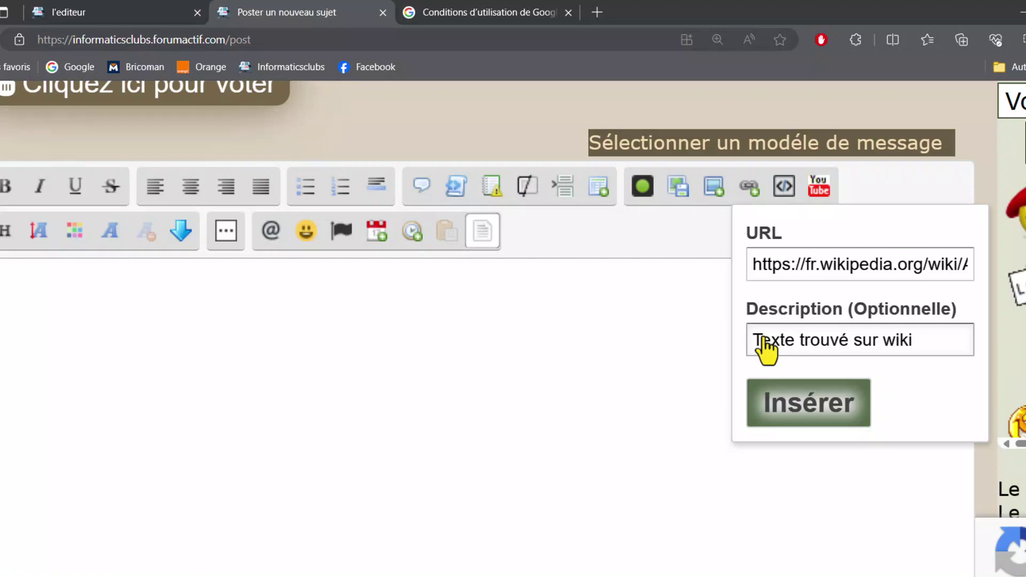
type("wikipedia")
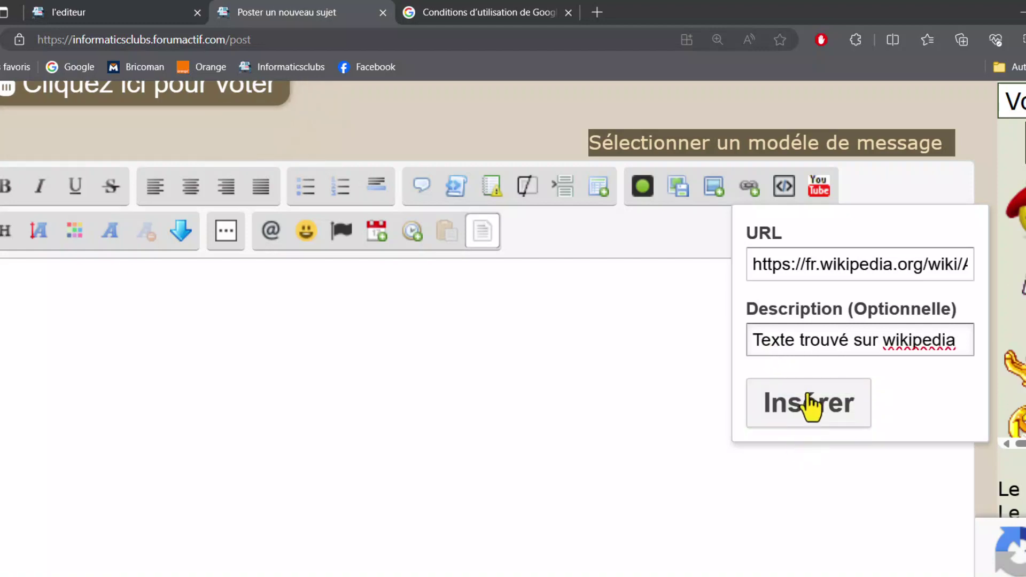
left_click(804, 416)
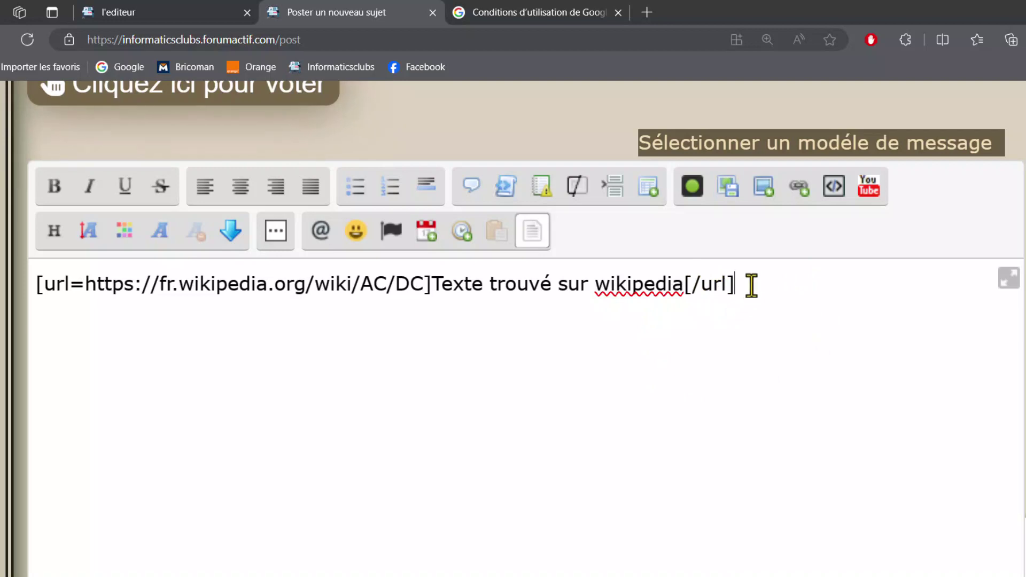
Step: Preview the new topic and examine how the Wikipedia link with a description is displayed
scroll(843, 337, "down", 4)
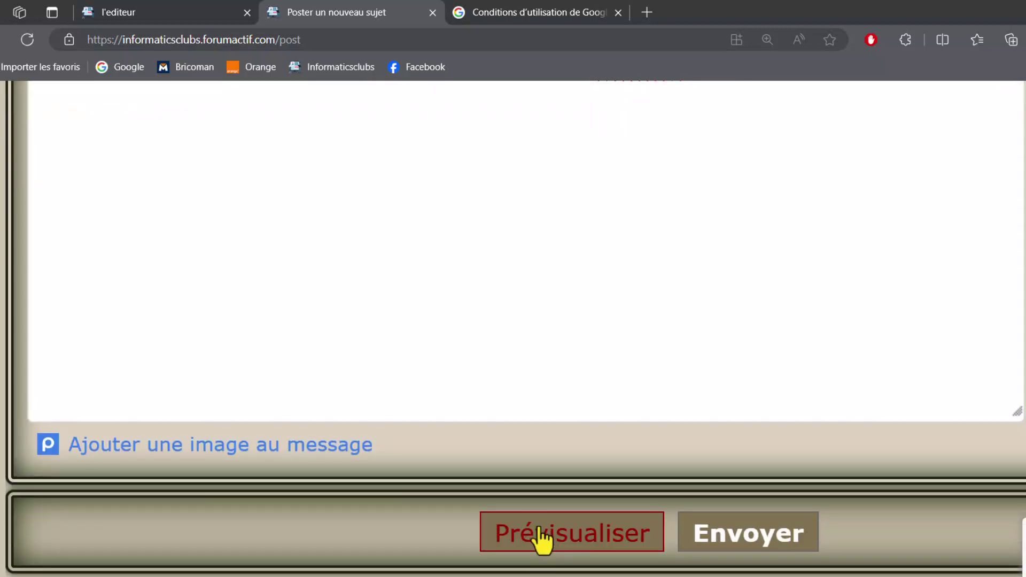
scroll(584, 263, "down", 10)
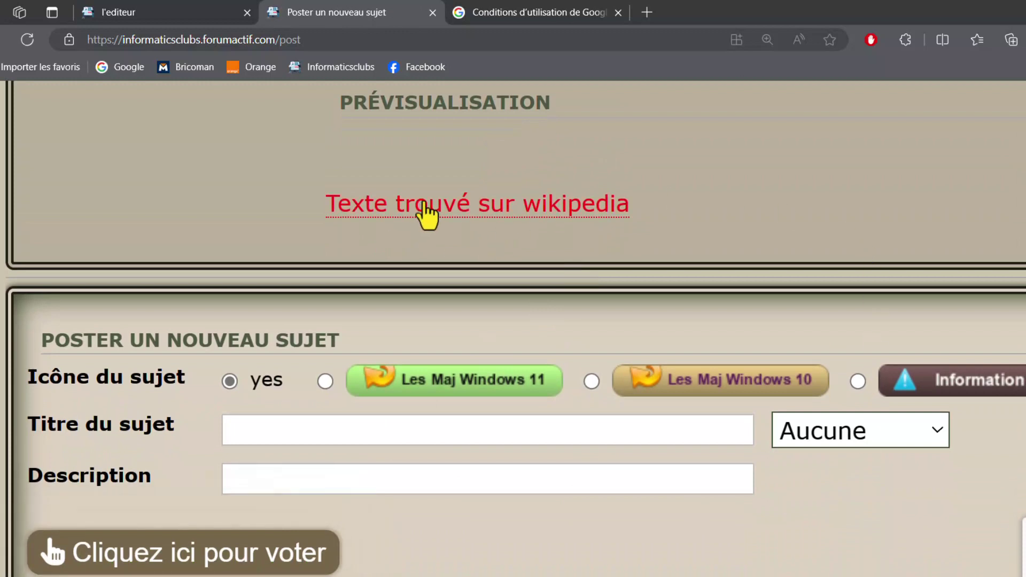
scroll(366, 355, "down", 8)
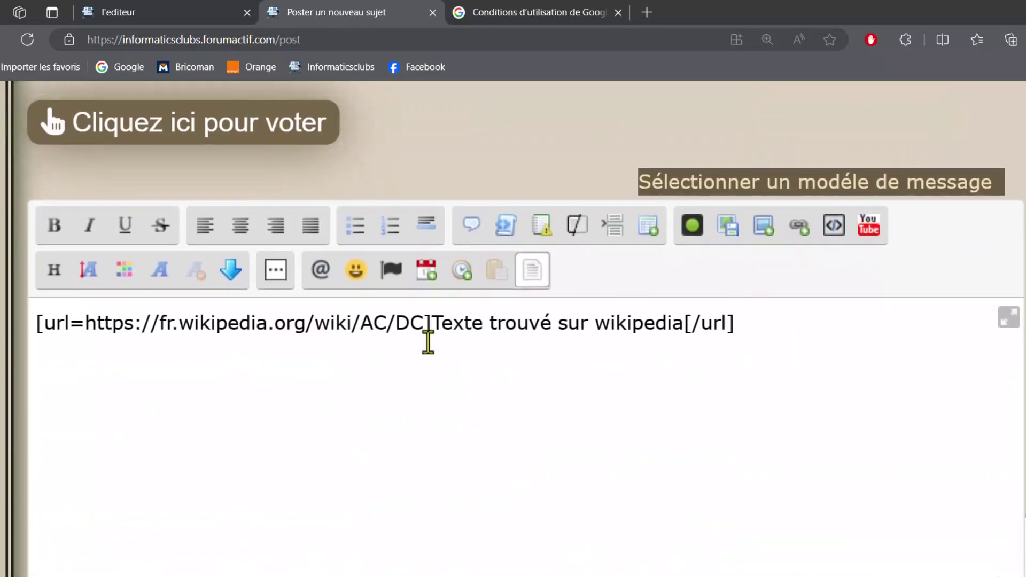
left_click(807, 330)
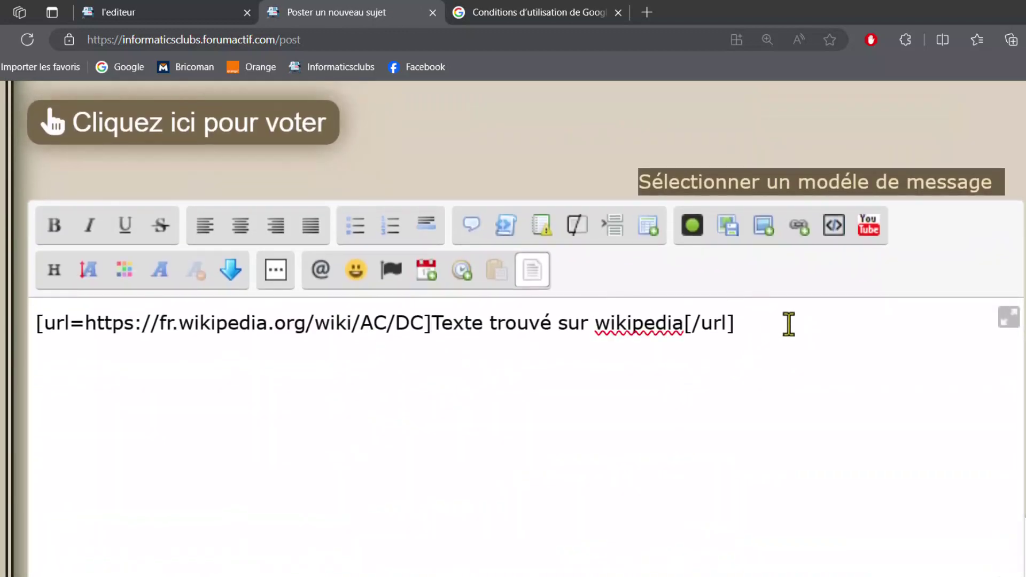
key("Return")
key("ctrl+v")
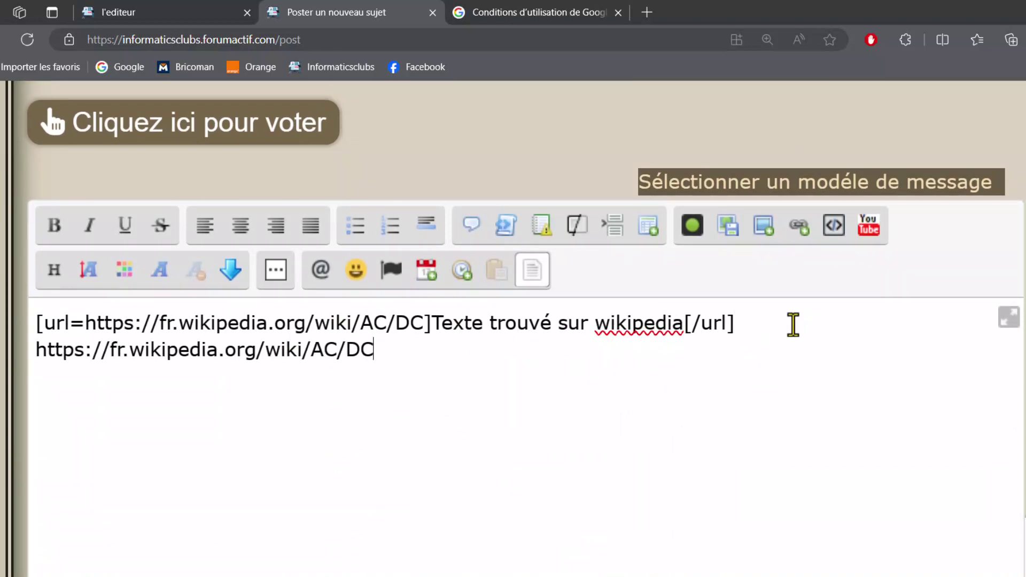
Step: Preview the topic and compare the plain Wikipedia address with the described link
scroll(723, 275, "down", 6)
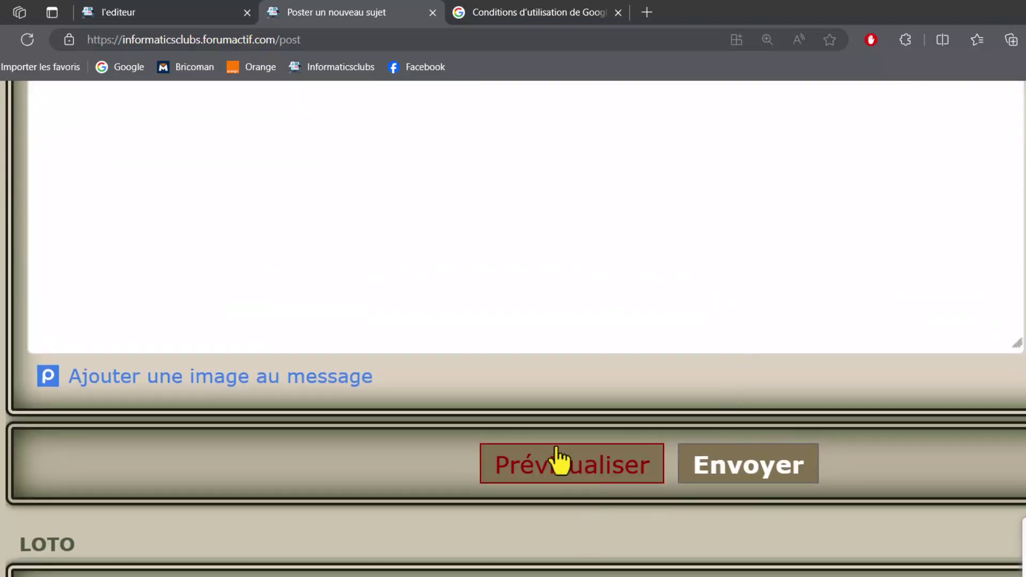
scroll(581, 312, "down", 10)
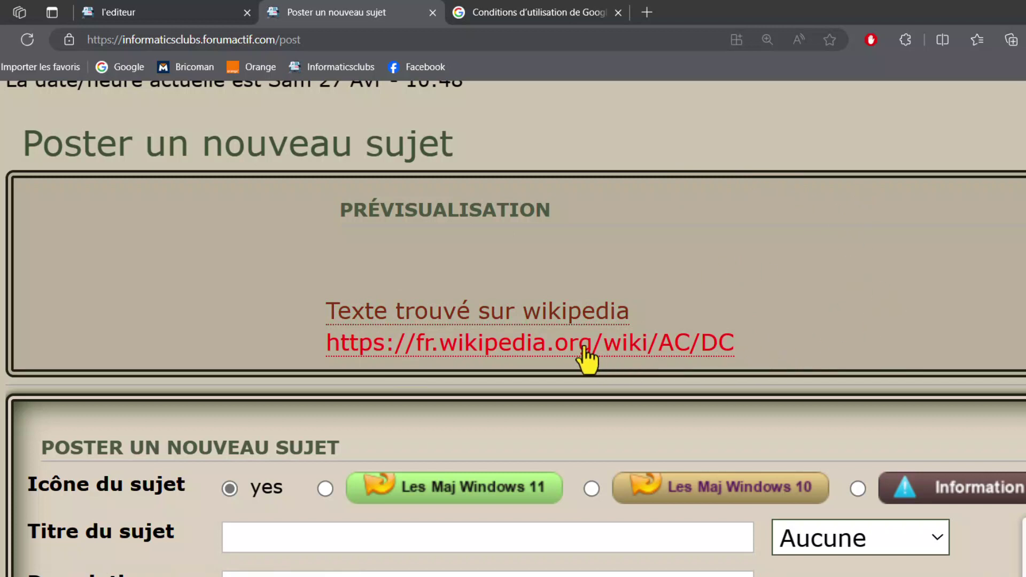
scroll(801, 275, "down", 8)
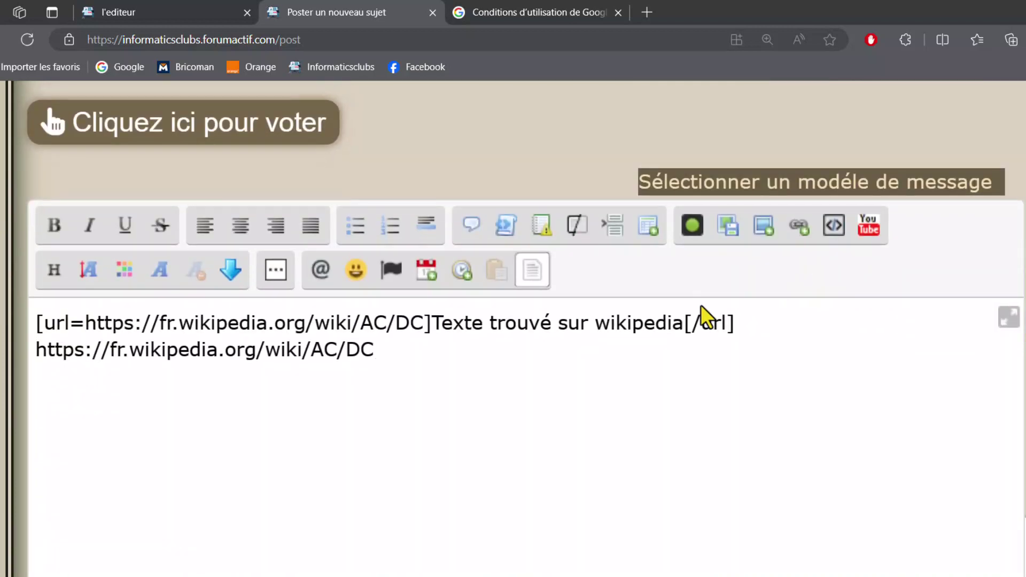
Step: Clear the message body and upload 1-32.png from the "a faire" folder as a hosted image
left_click_drag(422, 348, 35, 320)
key("Delete")
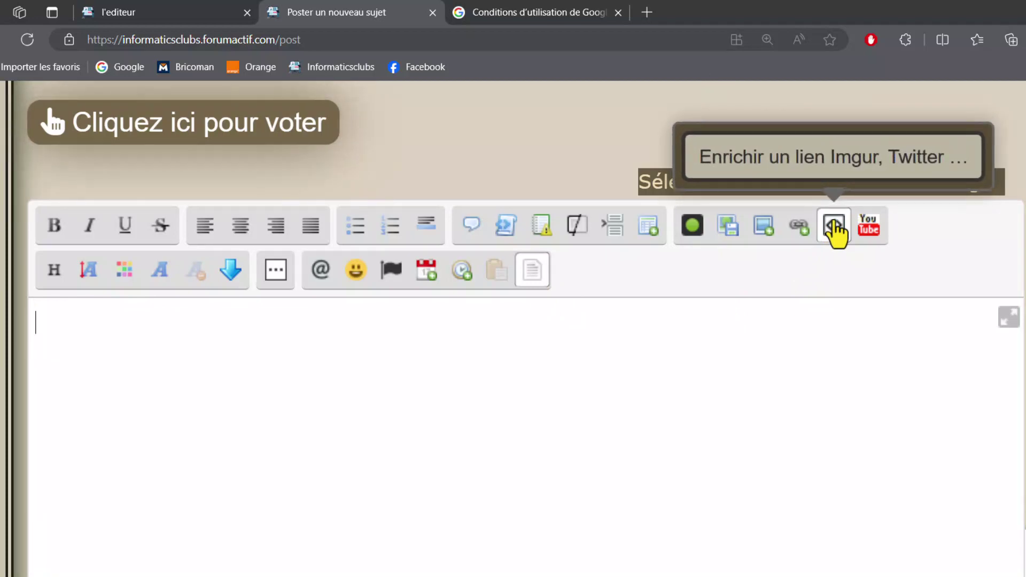
left_click(693, 228)
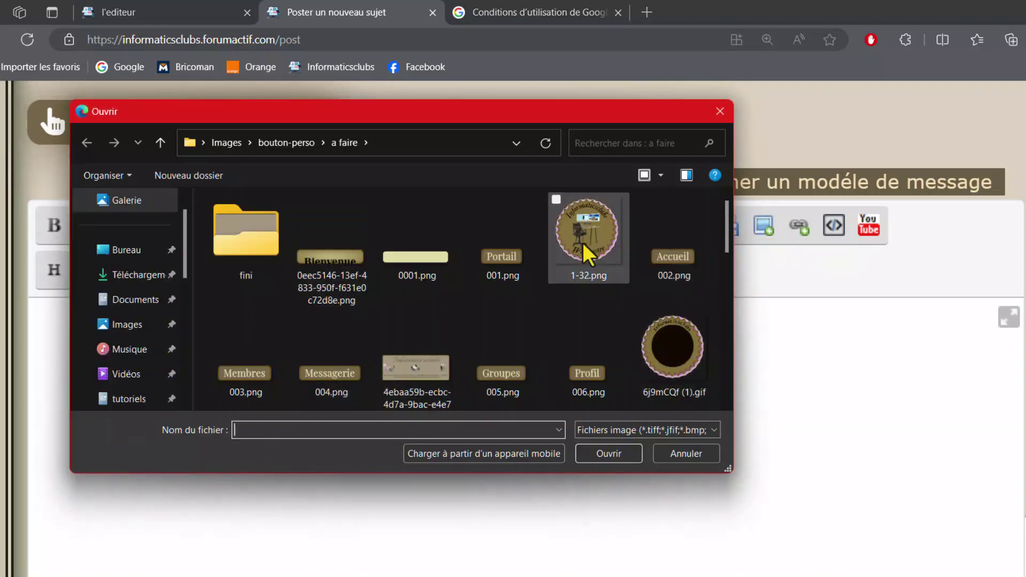
left_click(587, 232)
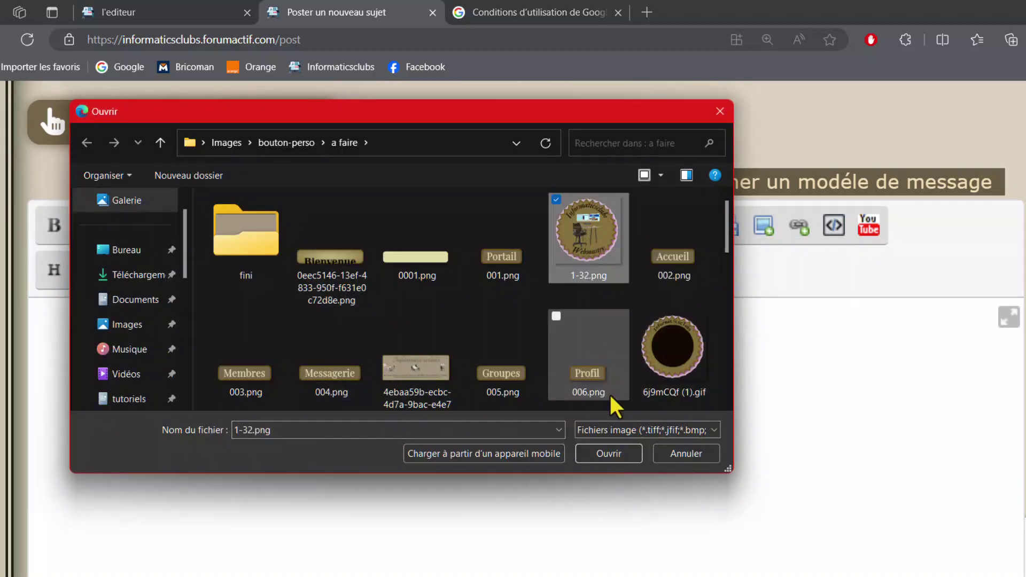
left_click(596, 452)
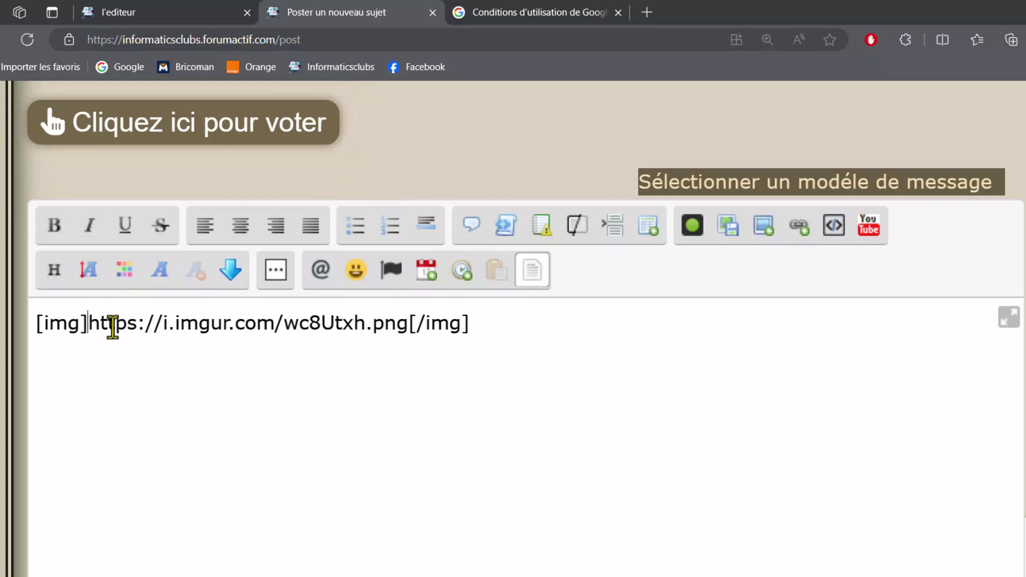
Step: Copy the imgur address from inside the img code and insert it as an embedded link two lines below
left_click_drag(112, 327, 410, 324)
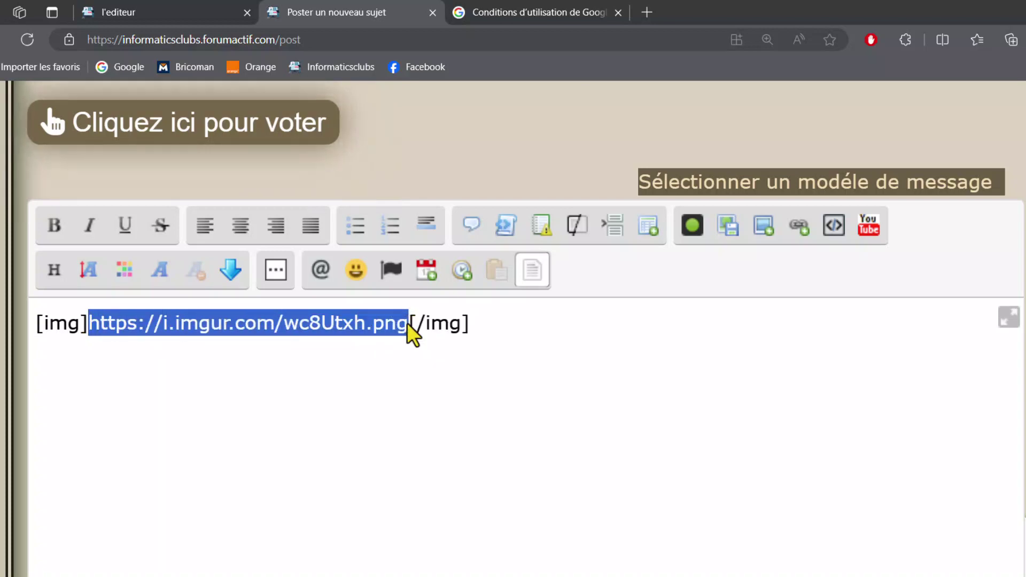
right_click(313, 322)
left_click(378, 376)
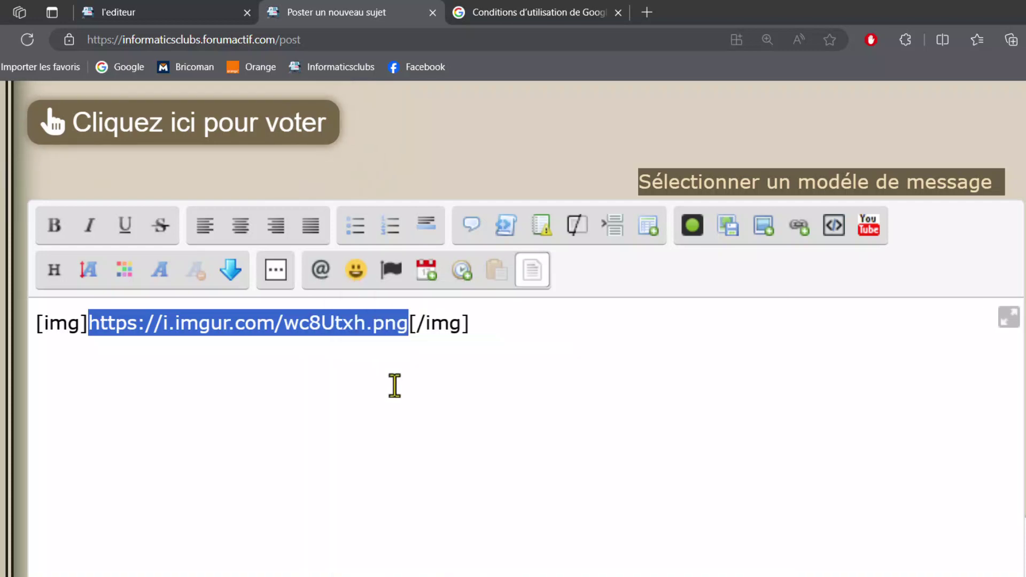
left_click(549, 325)
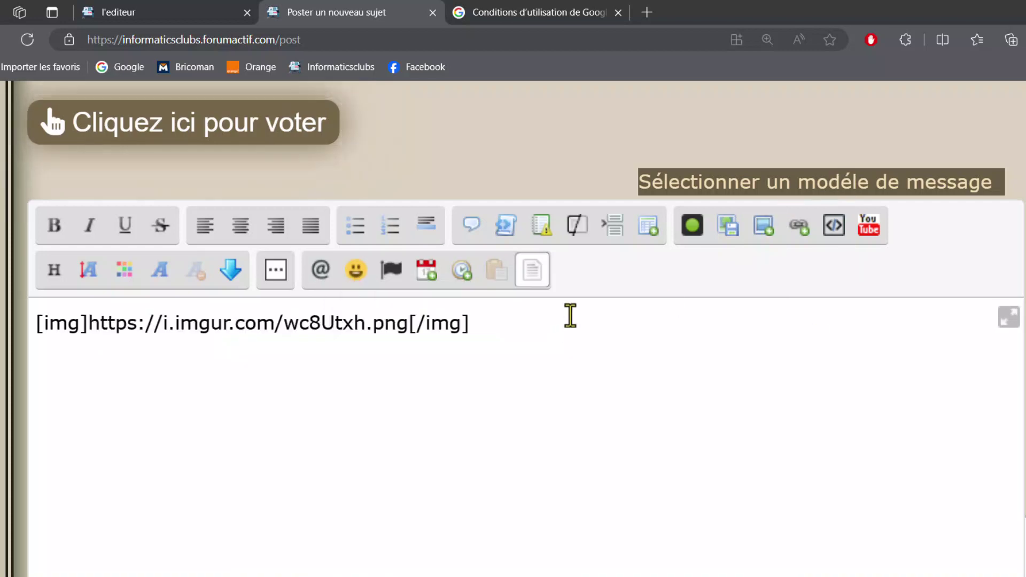
left_click(834, 225)
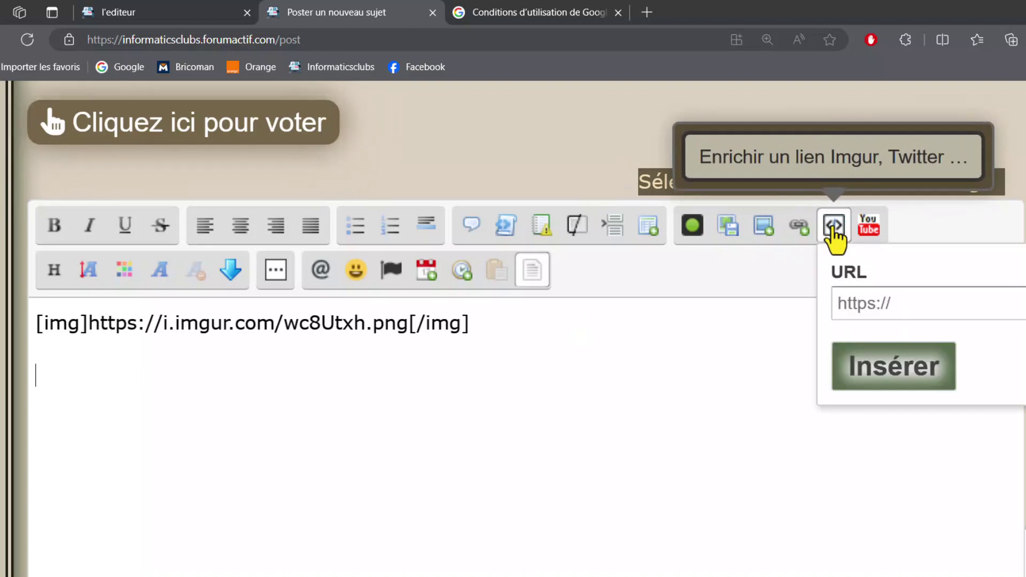
left_click(871, 319)
right_click(866, 307)
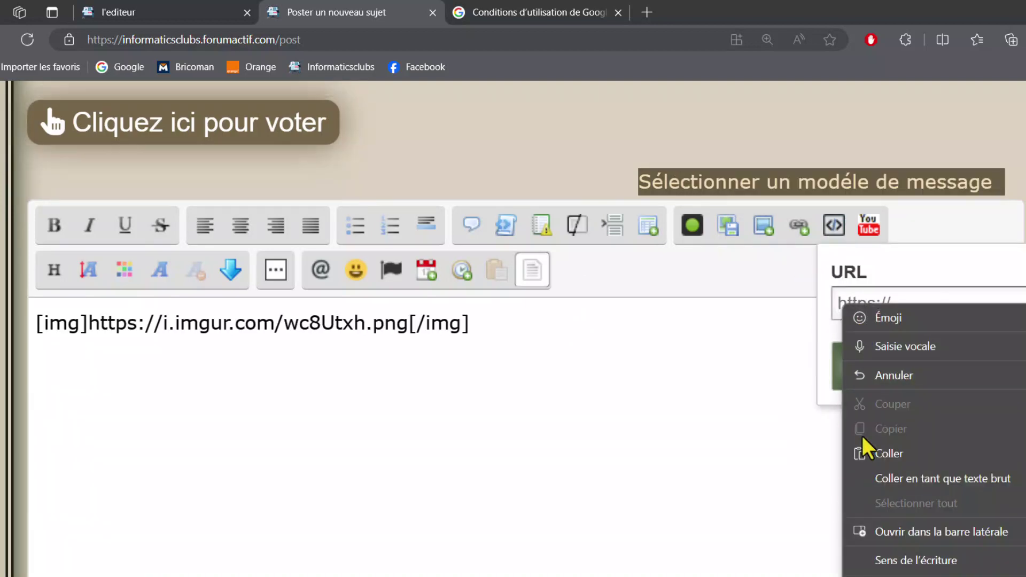
left_click(886, 453)
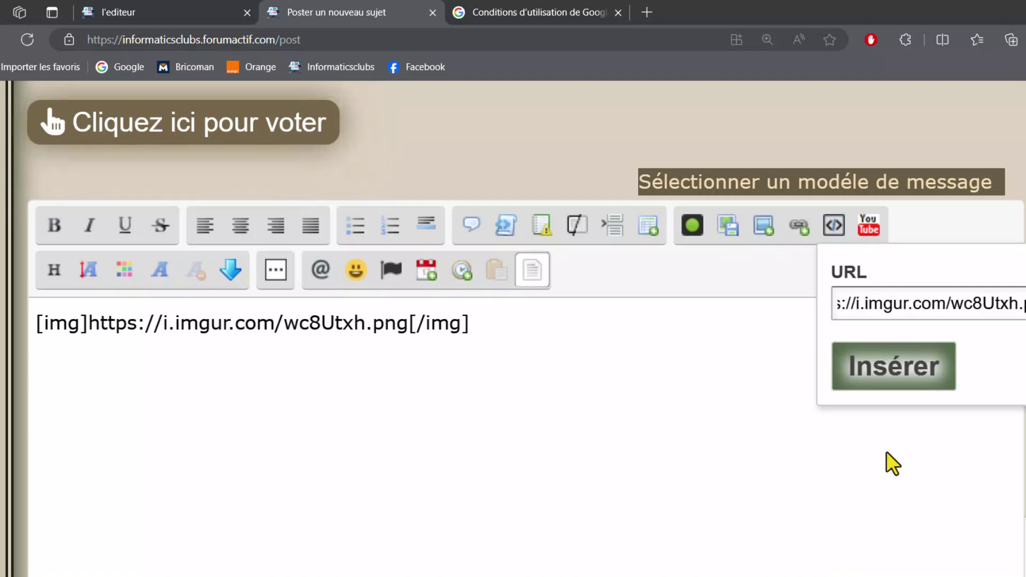
left_click(897, 373)
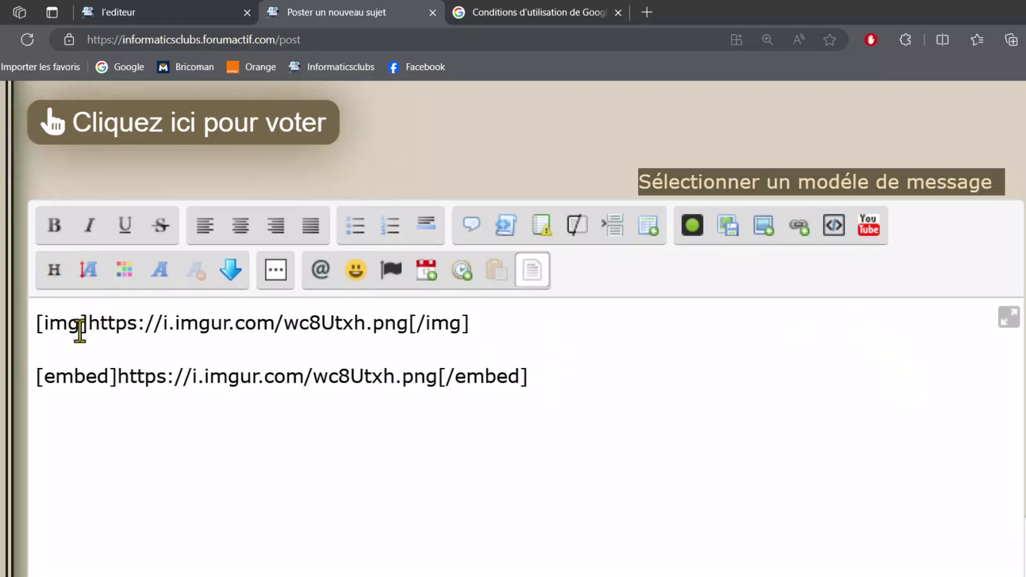
Step: Preview the topic and compare the plain image with the embedded imgur version
scroll(531, 366, "down", 4)
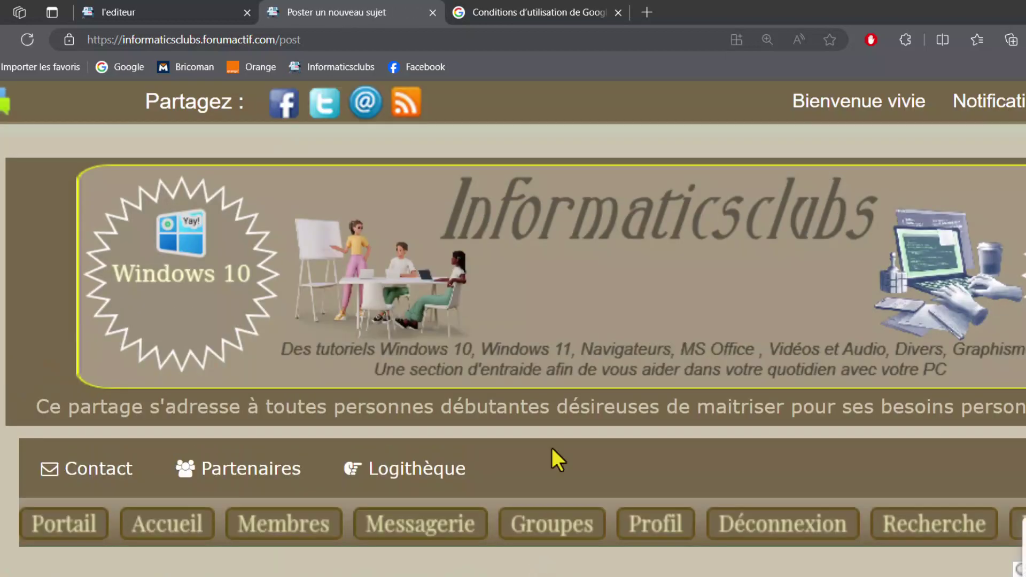
scroll(545, 374, "down", 6)
scroll(540, 317, "down", 4)
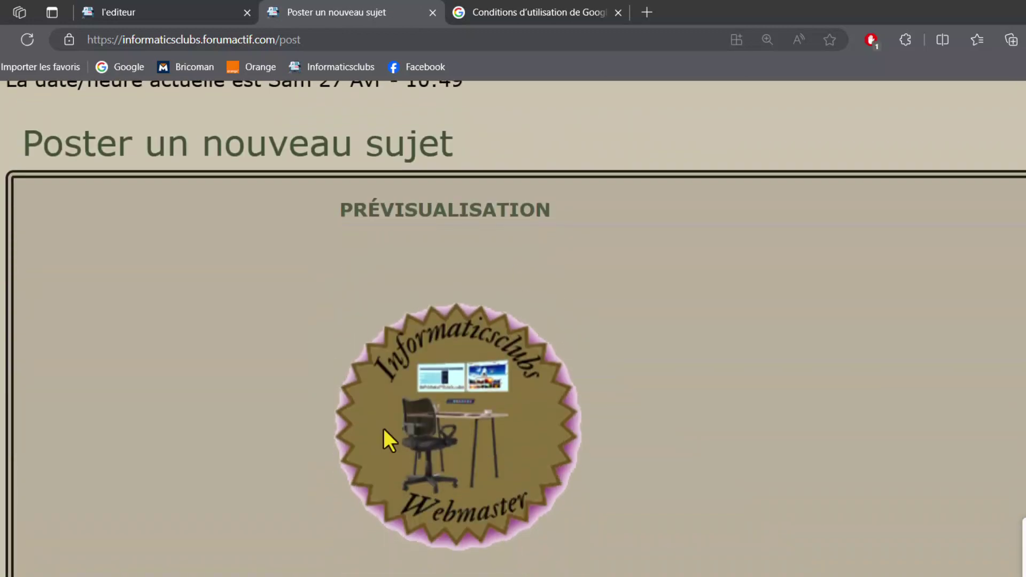
scroll(451, 251, "down", 10)
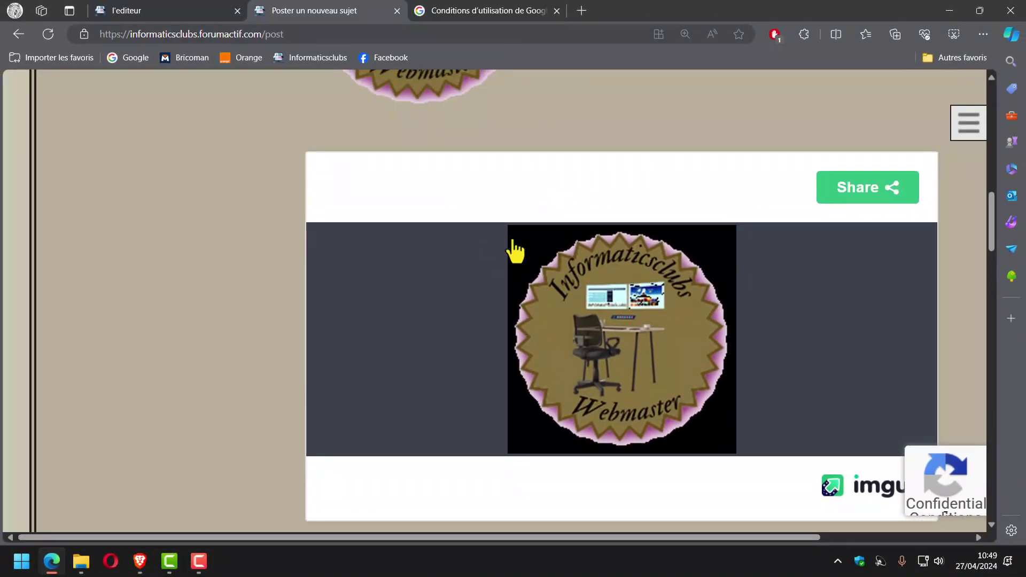
Step: Open the embedded imgur image's share options and copy its Embed code
left_click(858, 191)
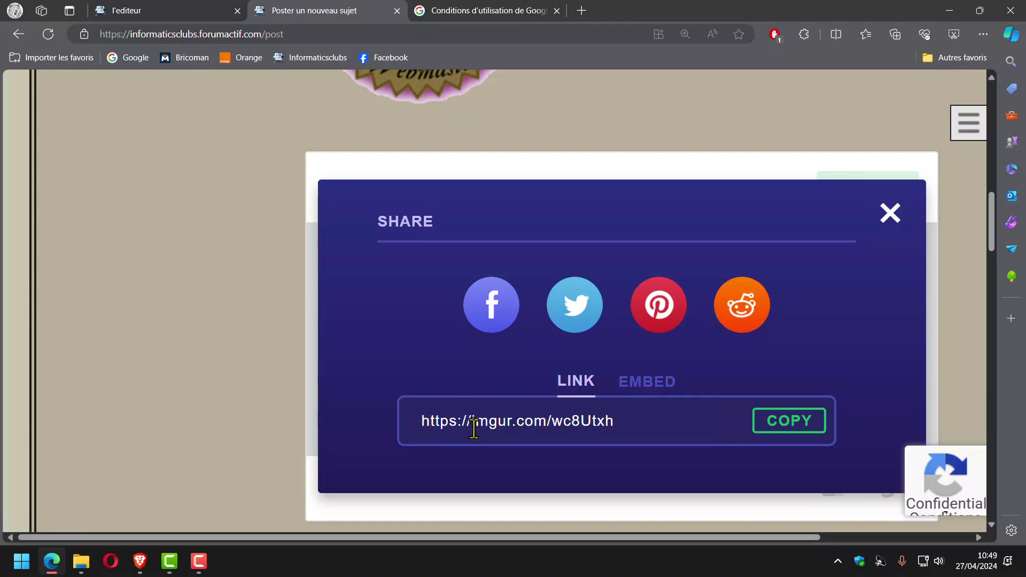
left_click(646, 395)
scroll(646, 395, "down", 2)
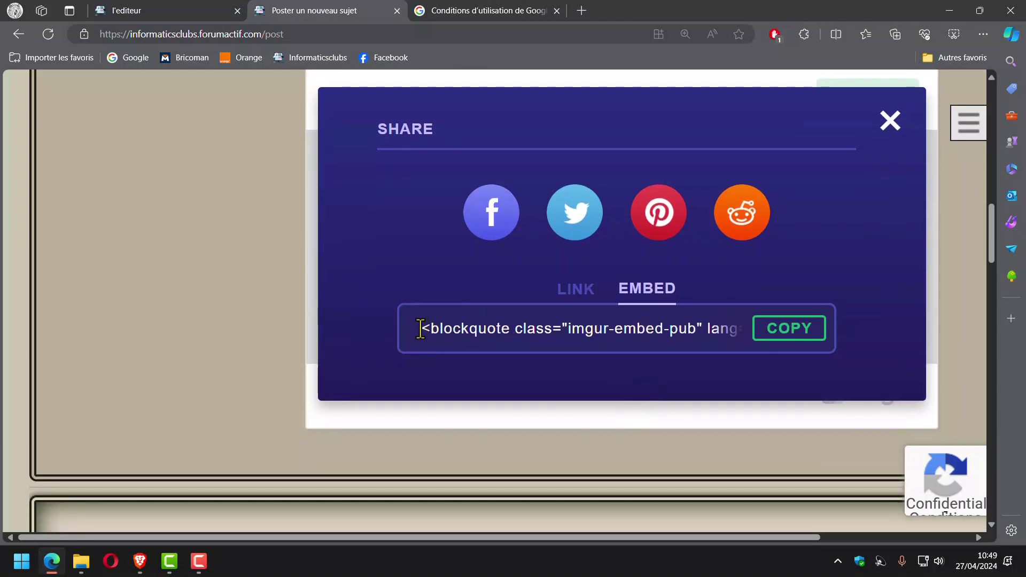
left_click(793, 337)
left_click(305, 395)
Step: Paste the copied imgur Embed code two lines below the embed line in the message and preview the topic
scroll(304, 394, "down", 5)
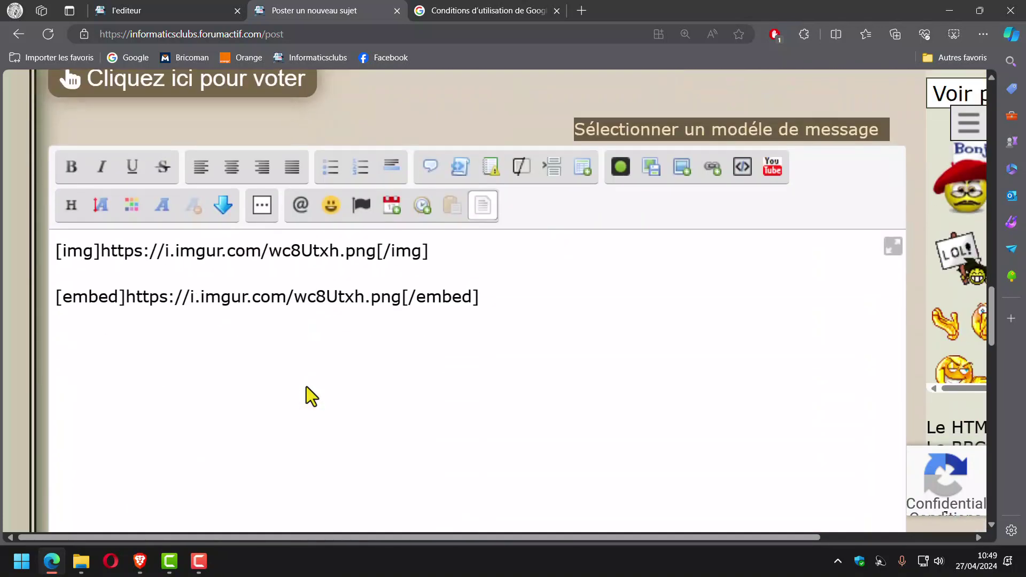
key("Return")
key("Return")
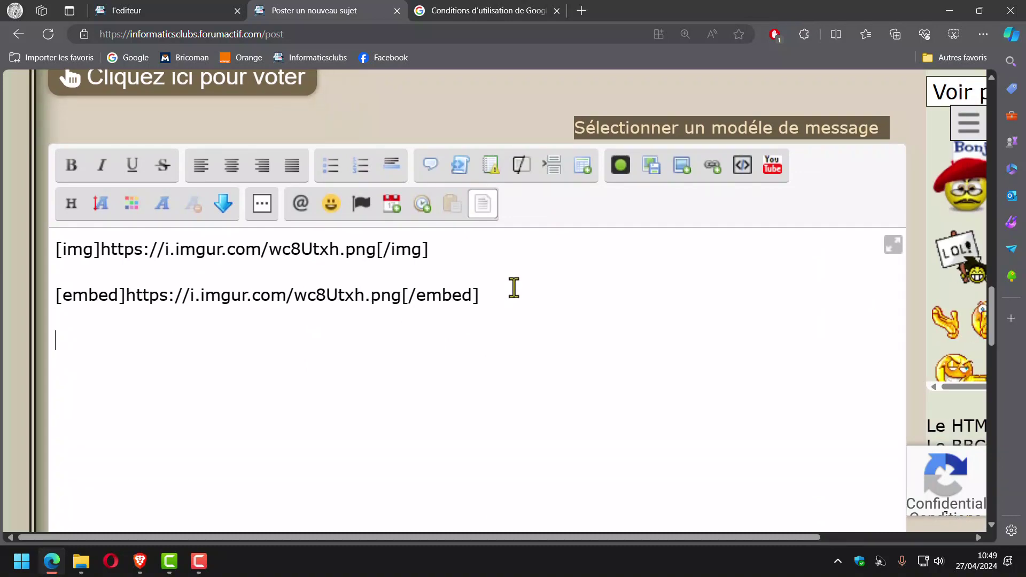
key("ctrl+v")
scroll(514, 288, "down", 5)
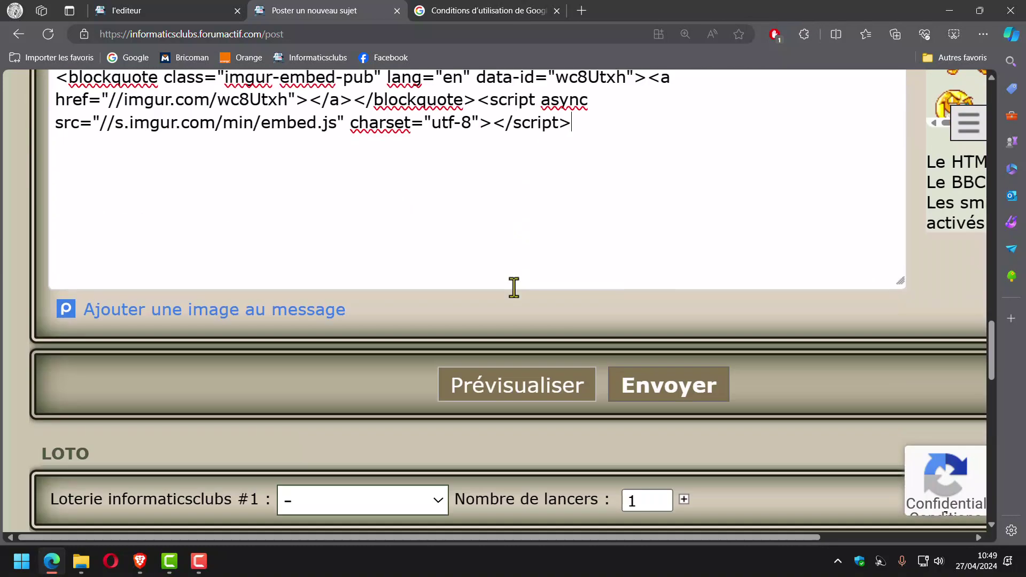
left_click(514, 374)
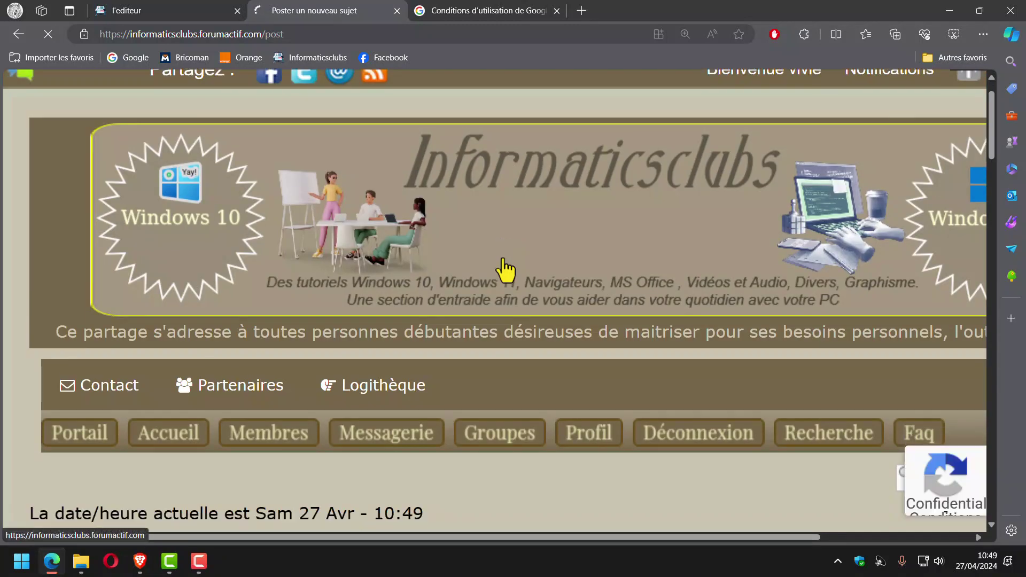
Step: Check the preview of the pasted imgur Embed code and delete that code from the message
scroll(502, 267, "down", 10)
scroll(502, 258, "down", 10)
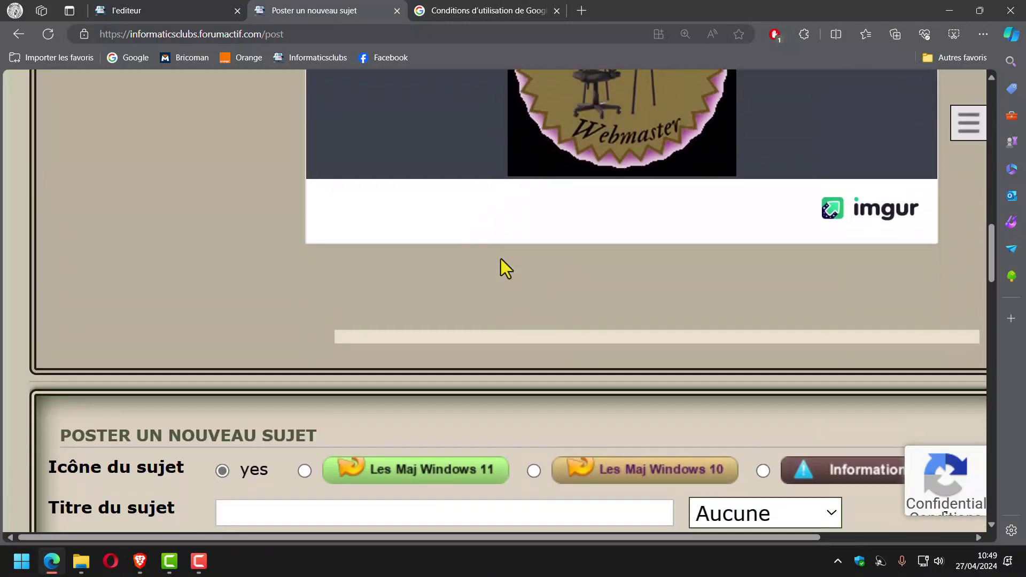
scroll(620, 214, "up", 3)
scroll(470, 280, "down", 10)
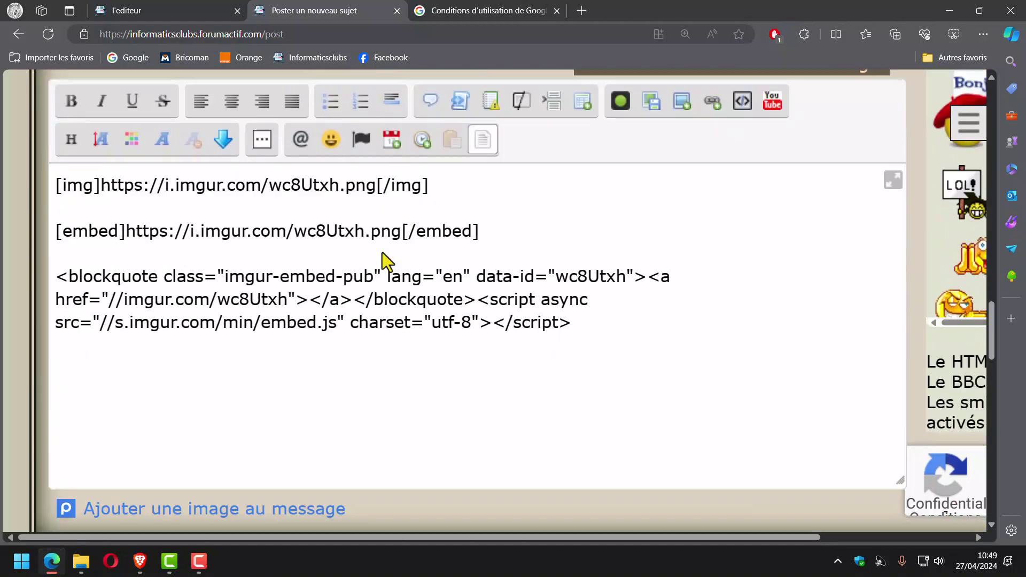
scroll(382, 252, "down", 1)
left_click_drag(600, 293, 17, 233)
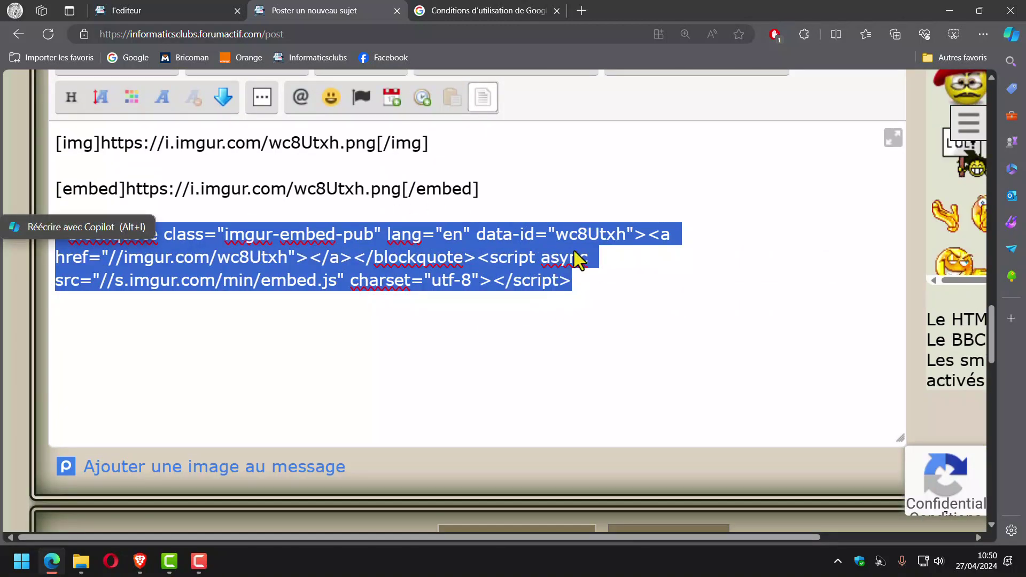
key("BackSpace")
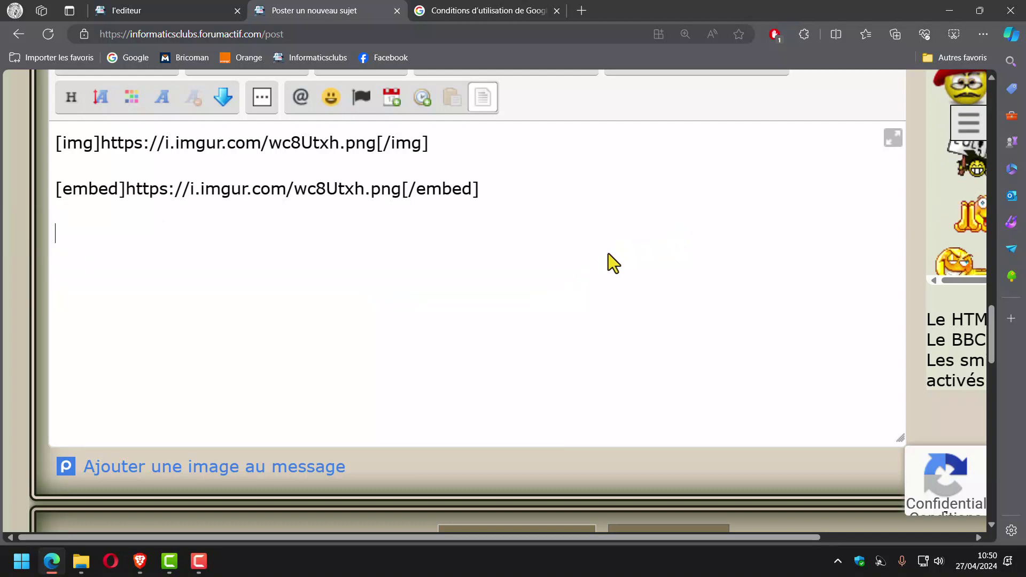
left_click(544, 190)
Step: Switch to Brave and copy the page address of the YouTube video "Editeur Groupe n°4"
scroll(576, 258, "up", 5)
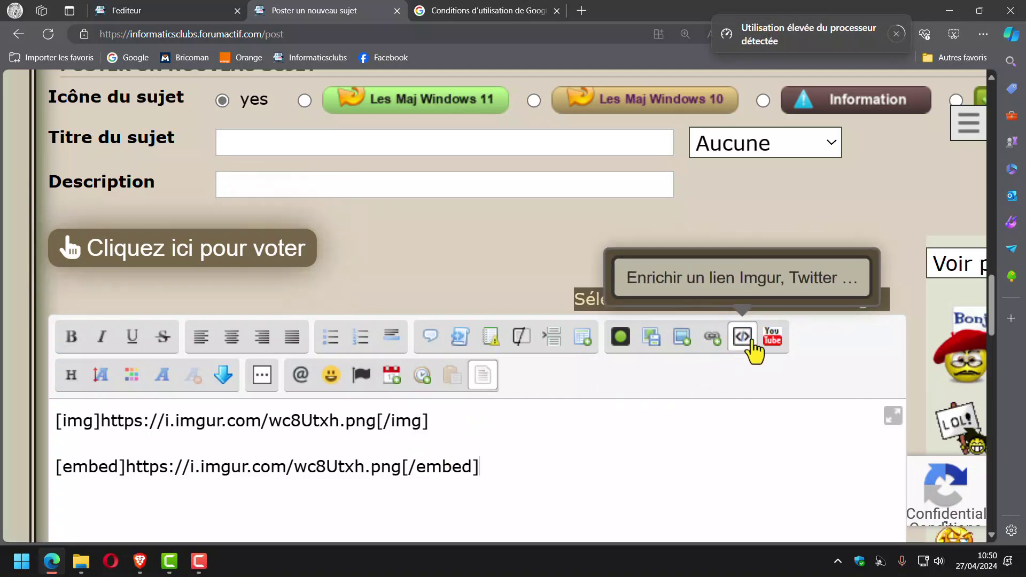
mouse_move(162, 558)
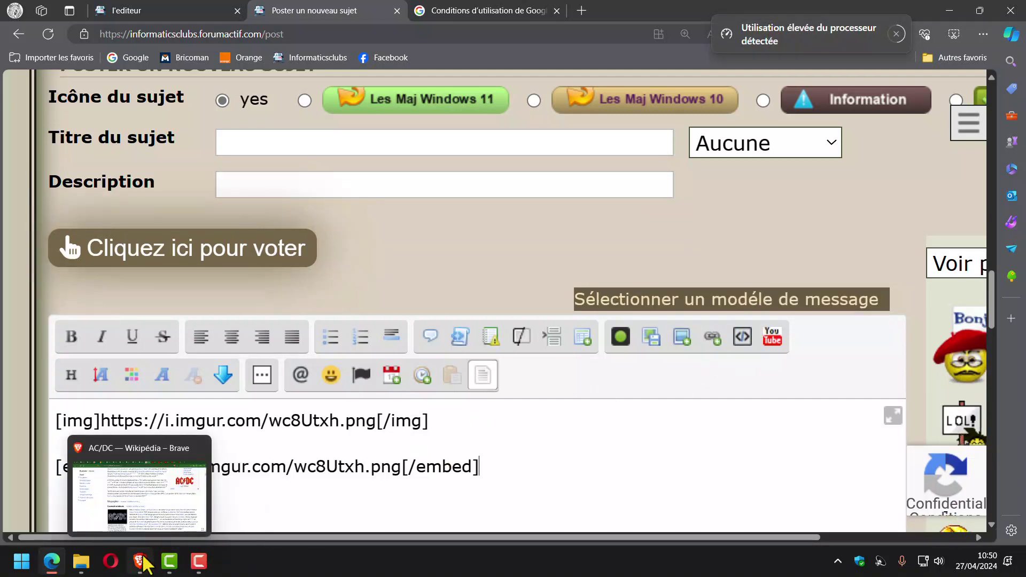
left_click(140, 478)
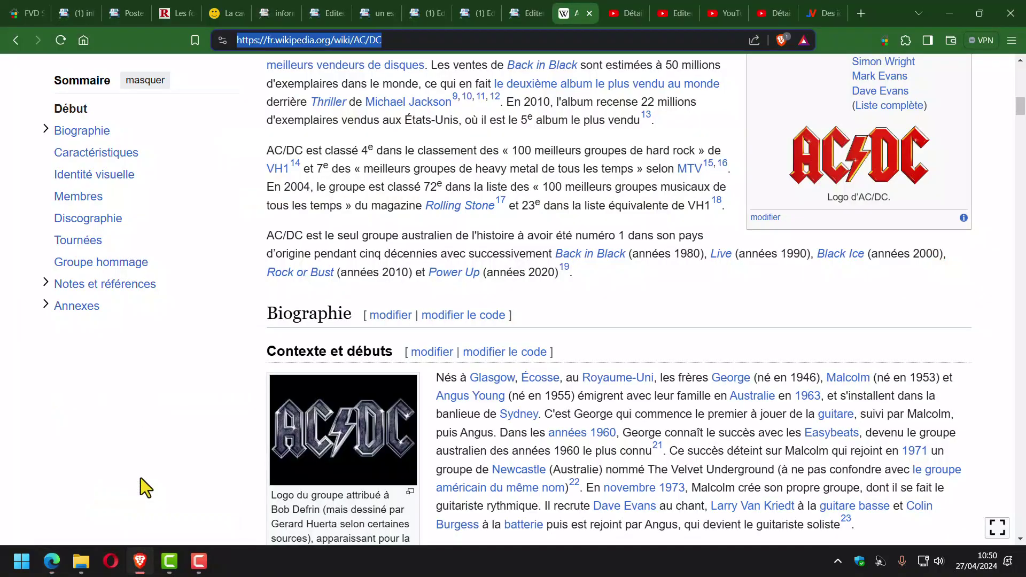
left_click(630, 16)
left_click(674, 13)
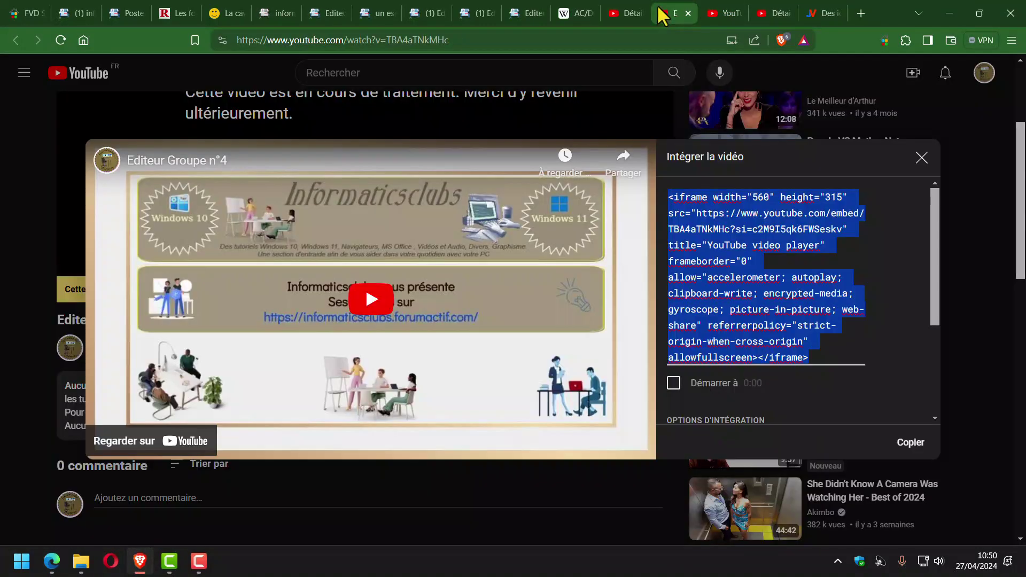
left_click(380, 38)
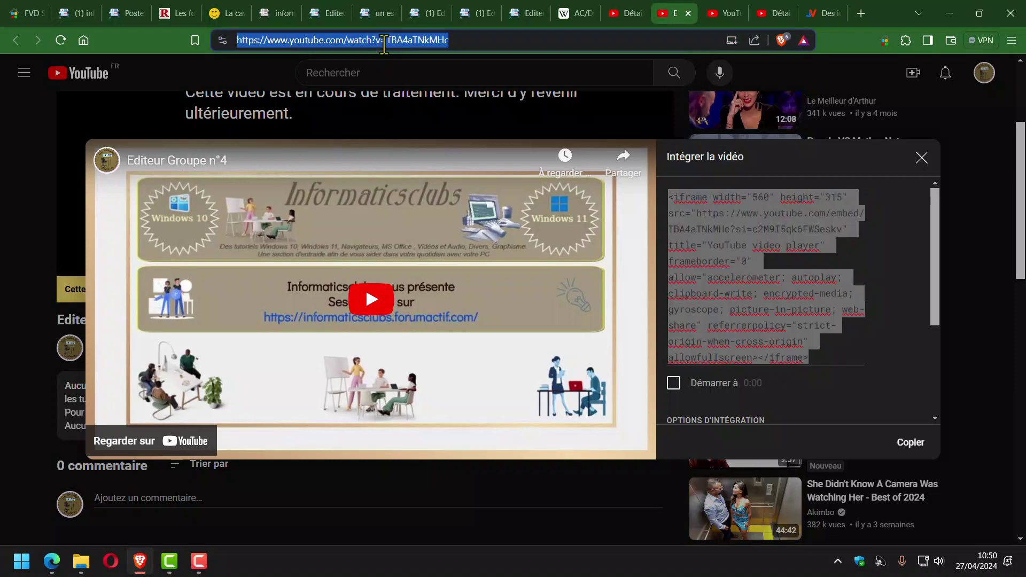
right_click(383, 39)
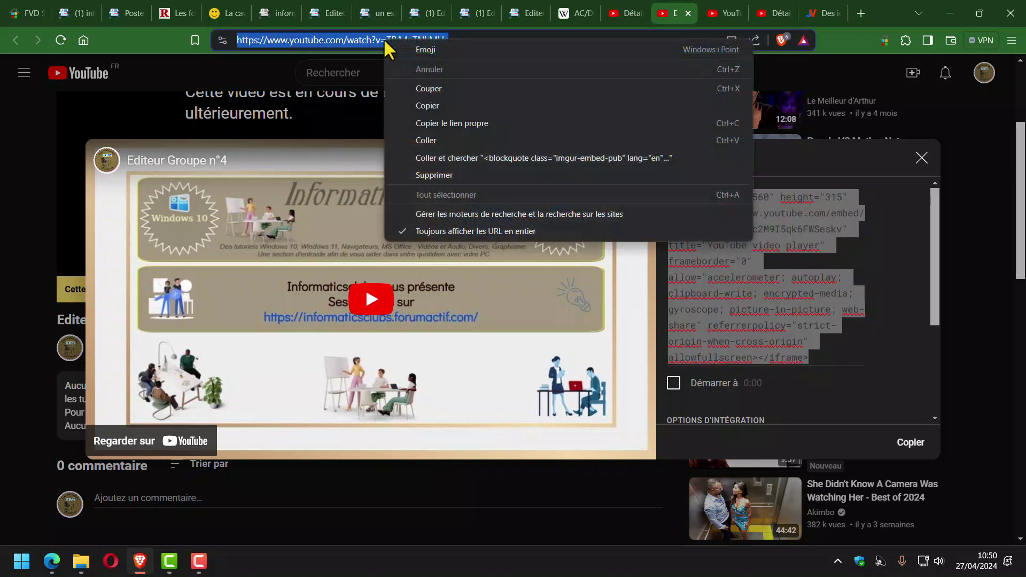
left_click(431, 105)
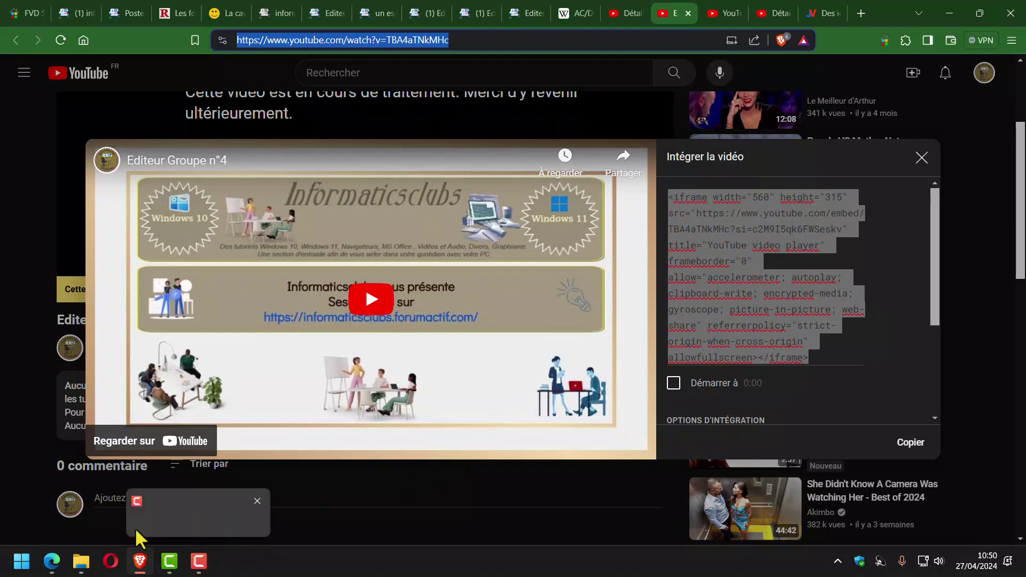
Step: Return to the forum editor in Edge and delete the img and embed lines from the message
left_click(52, 561)
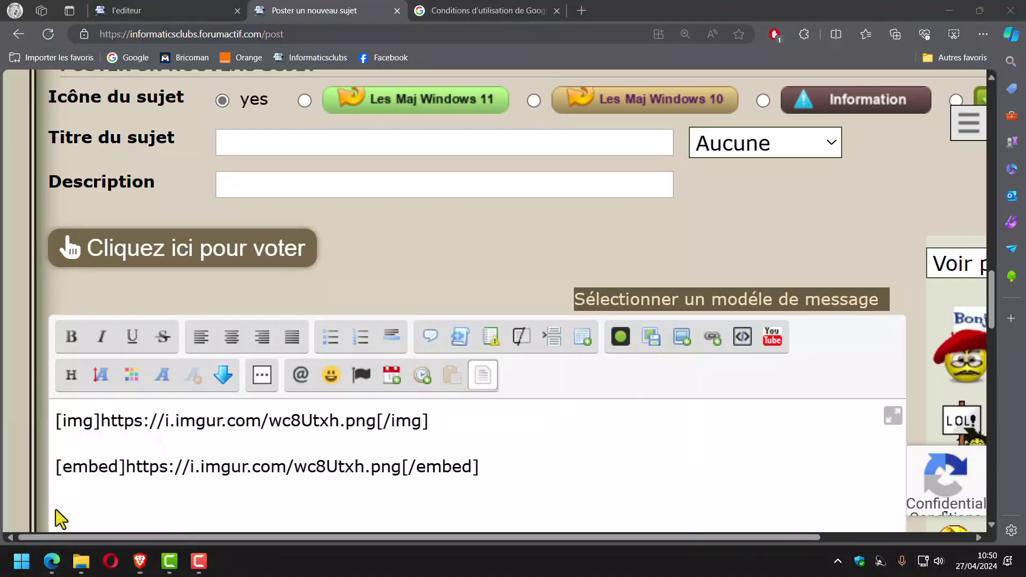
scroll(406, 235, "down", 5)
left_click_drag(497, 193, 46, 151)
key("Delete")
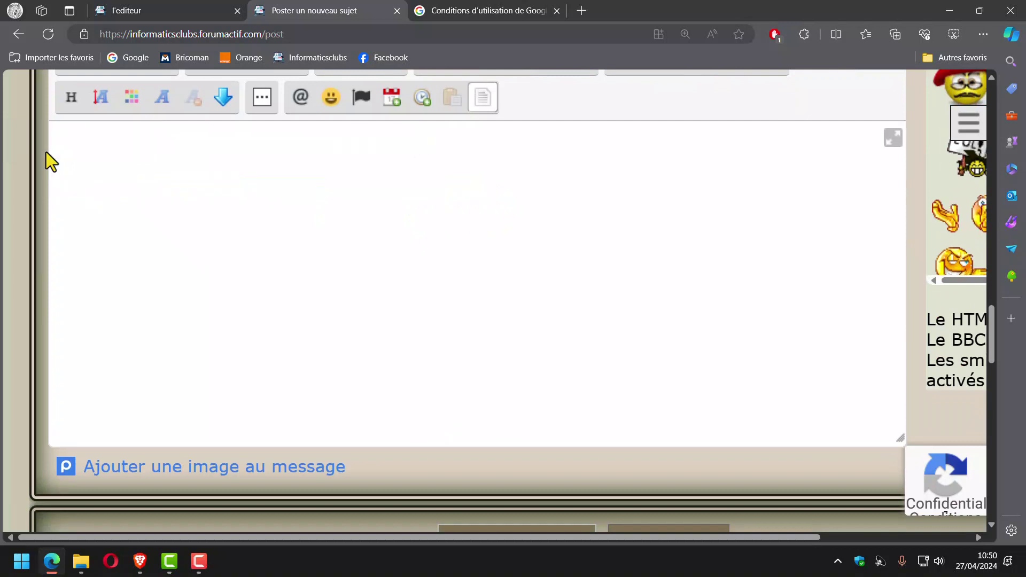
Step: Insert the copied YouTube address into the message as an embedded link
scroll(46, 152, "up", 3)
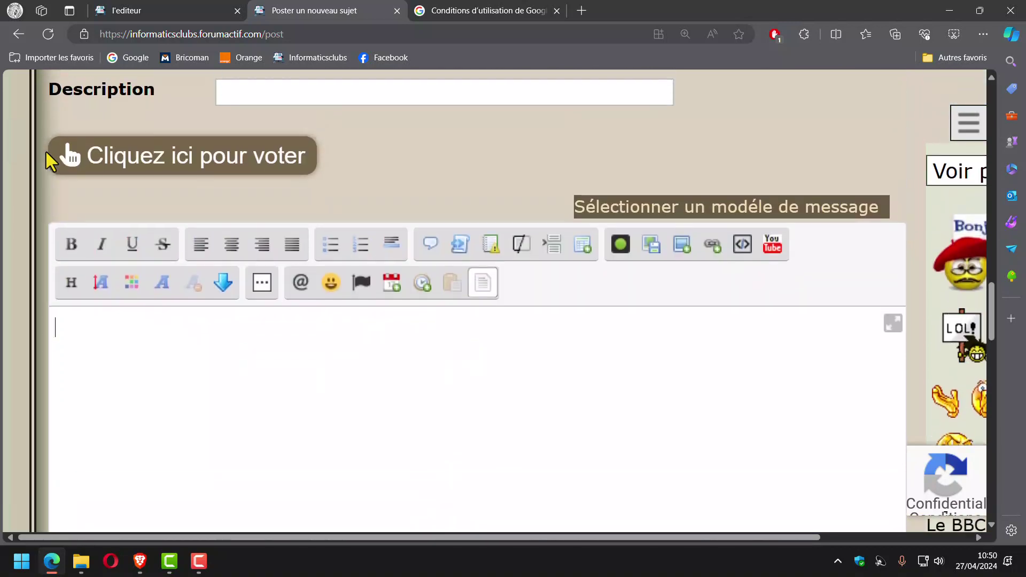
left_click(742, 245)
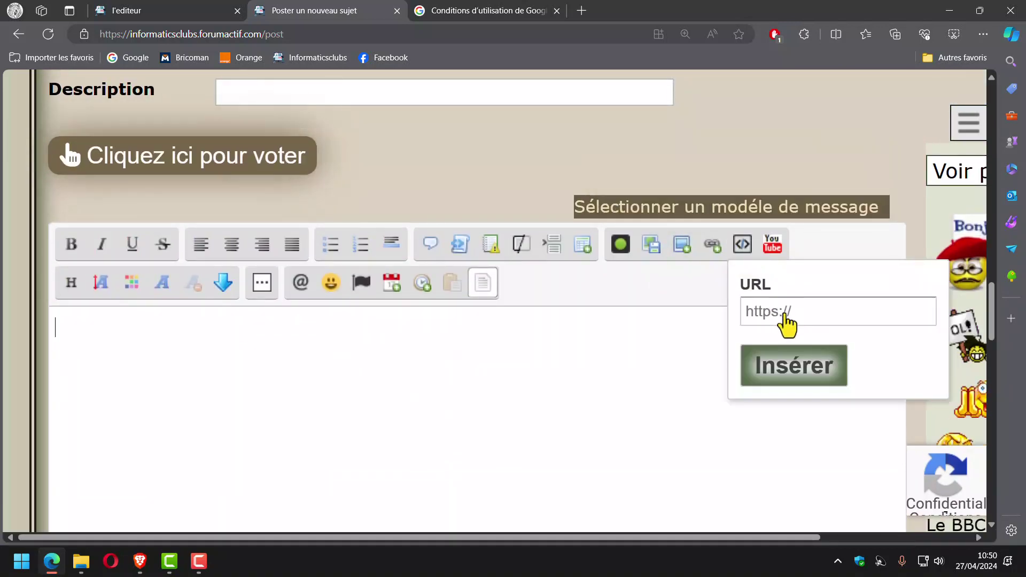
right_click(787, 321)
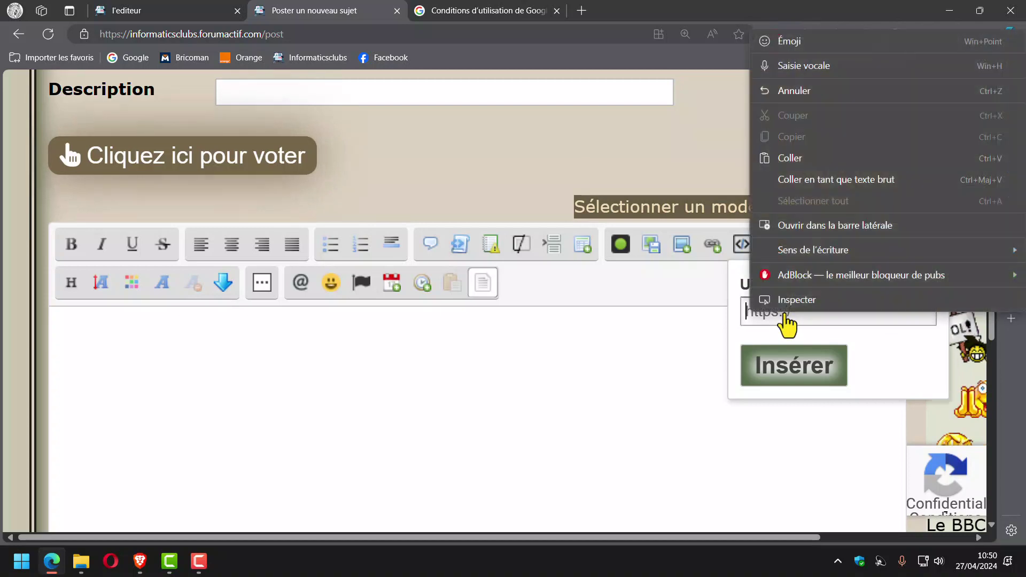
left_click(799, 156)
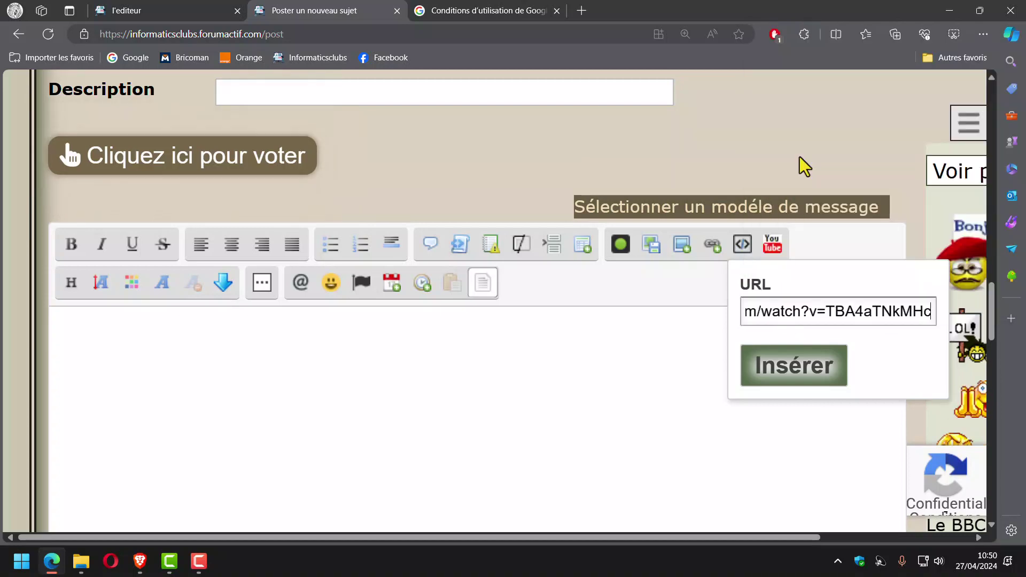
left_click(789, 373)
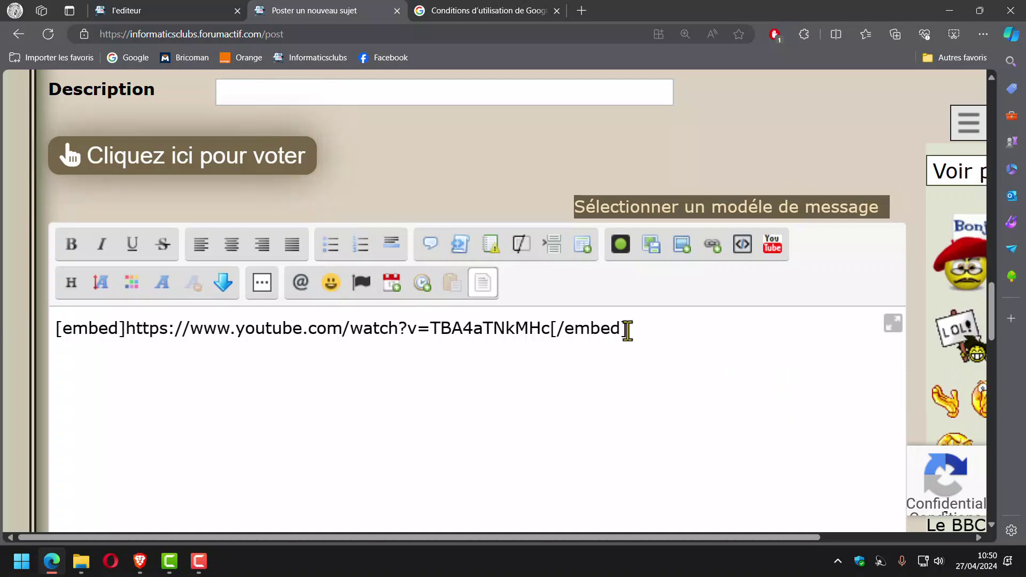
Step: Preview the topic and examine how the embedded YouTube link is rendered
scroll(589, 384, "down", 3)
scroll(403, 520, "down", 3)
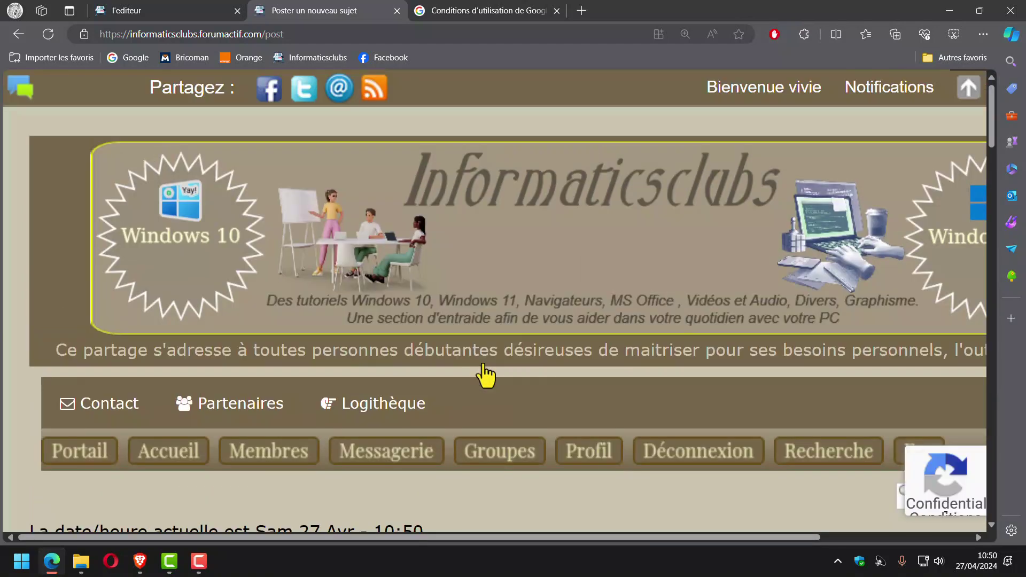
scroll(483, 364, "down", 10)
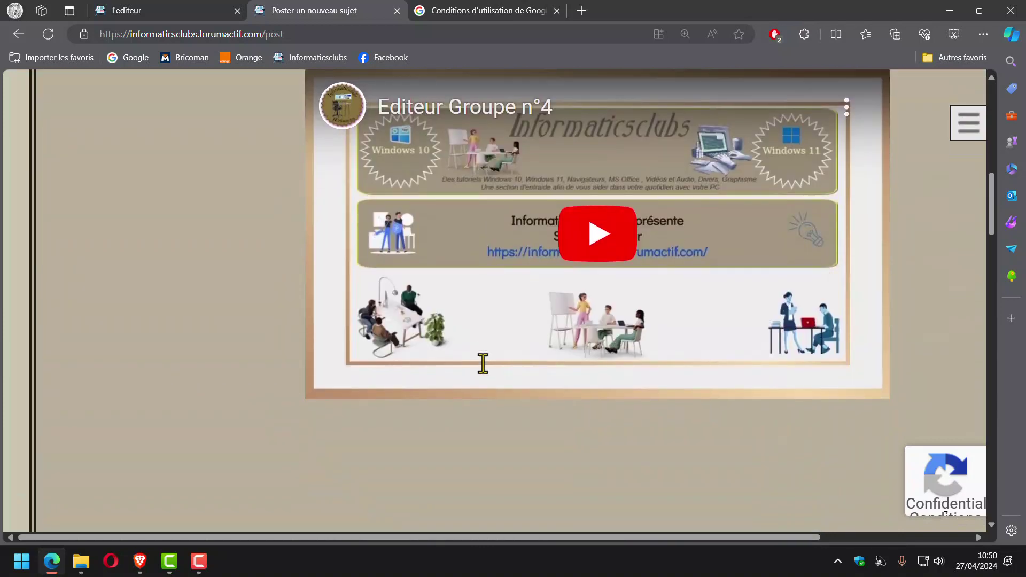
scroll(479, 369, "down", 4)
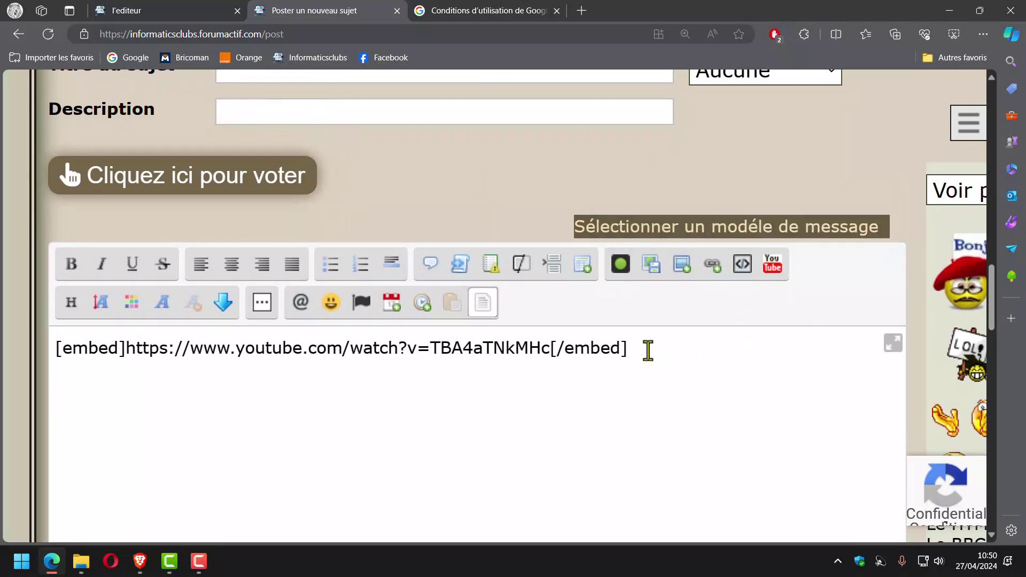
Step: Paste the plain YouTube address two lines below the embed line and delete the embed line
key("Return")
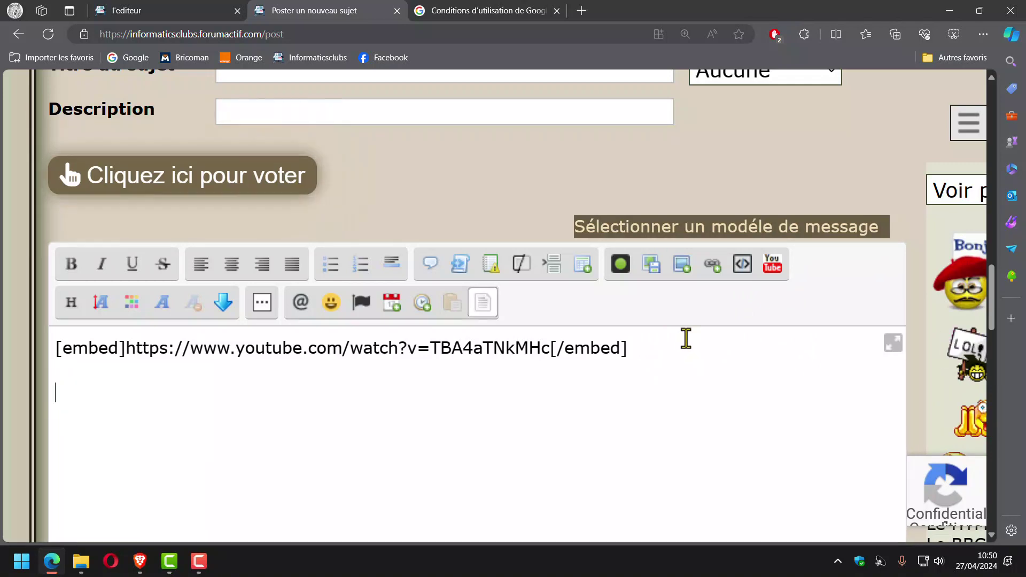
key("ctrl+v")
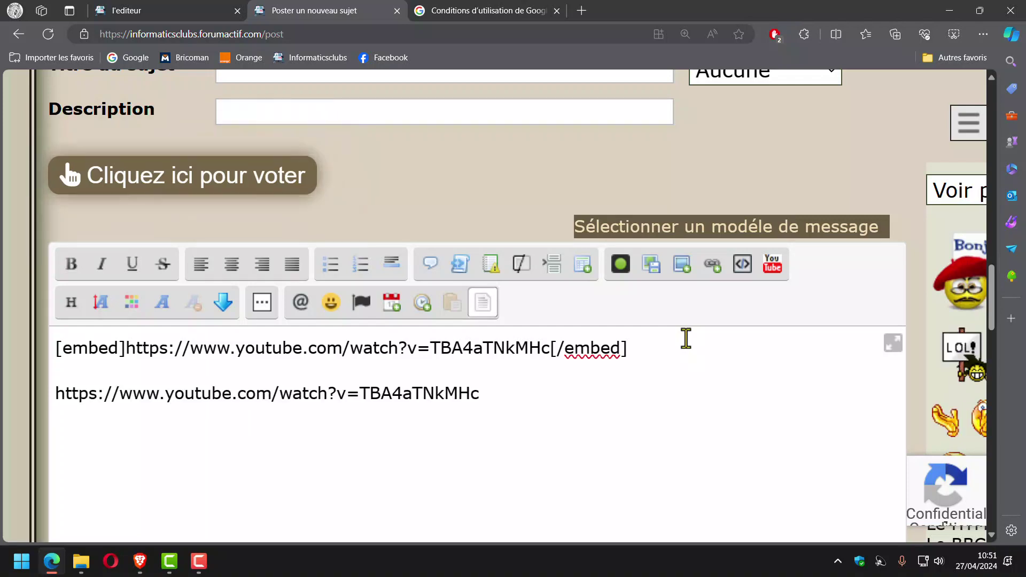
scroll(689, 336, "down", 10)
scroll(738, 307, "up", 9)
left_click(684, 247)
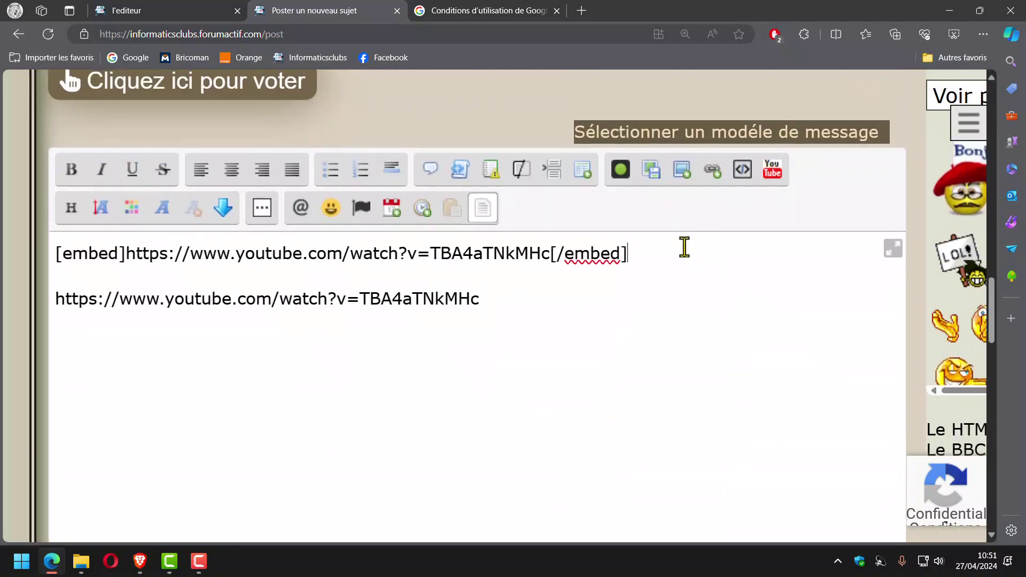
left_click_drag(684, 247, 7, 222)
key("BackSpace")
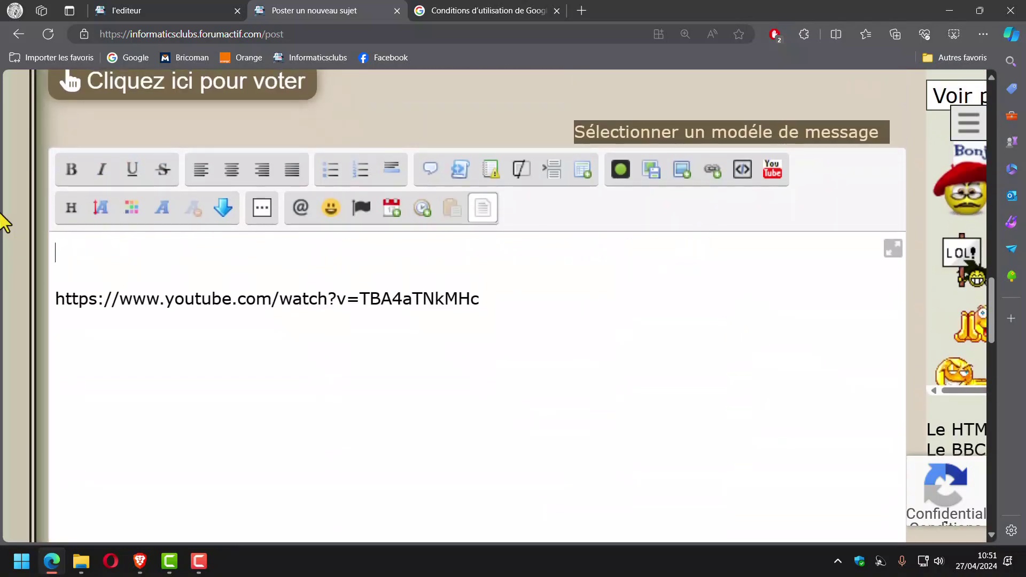
Step: Preview the message with only the plain YouTube address and try to send the topic
scroll(78, 268, "down", 7)
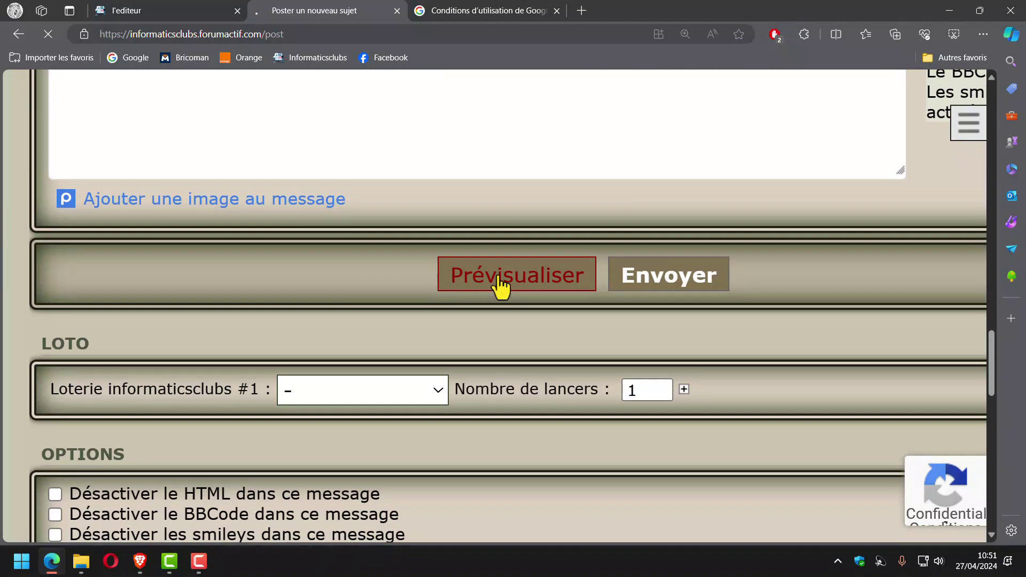
scroll(494, 291, "down", 10)
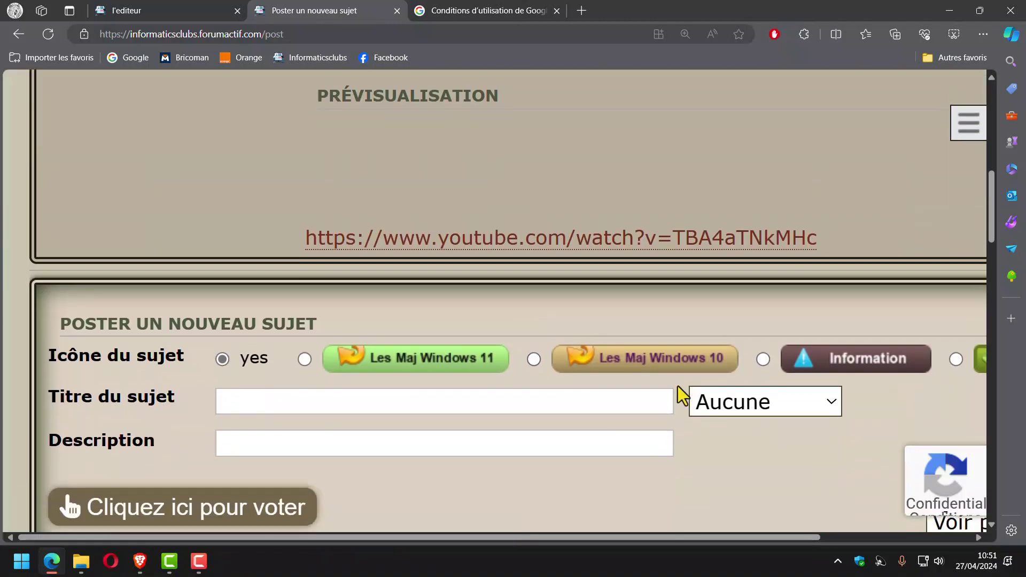
scroll(682, 396, "down", 14)
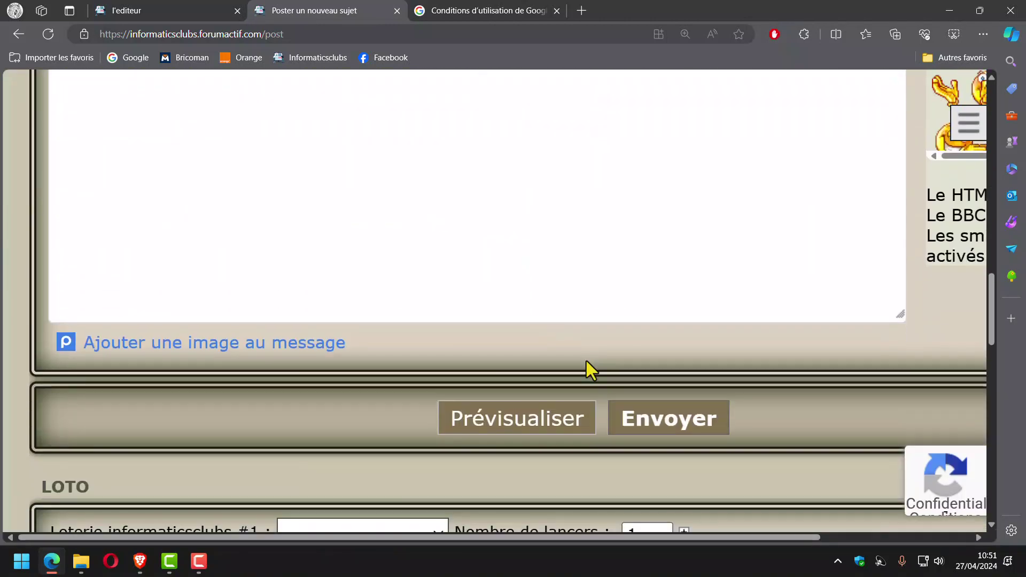
left_click(649, 418)
Step: Enter "video youtube" as the topic's title
scroll(625, 374, "down", 3)
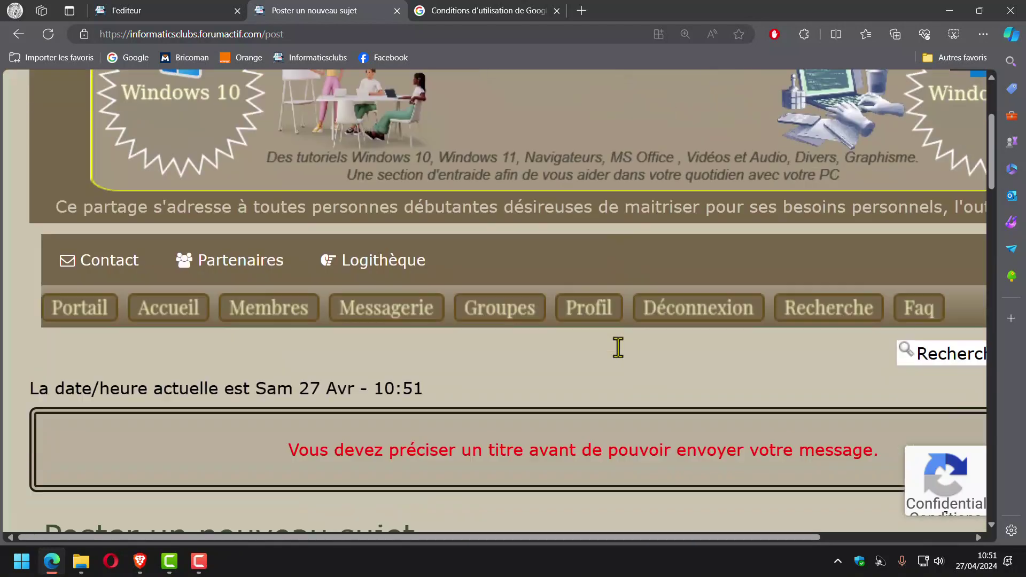
scroll(618, 348, "down", 2)
left_click(271, 267)
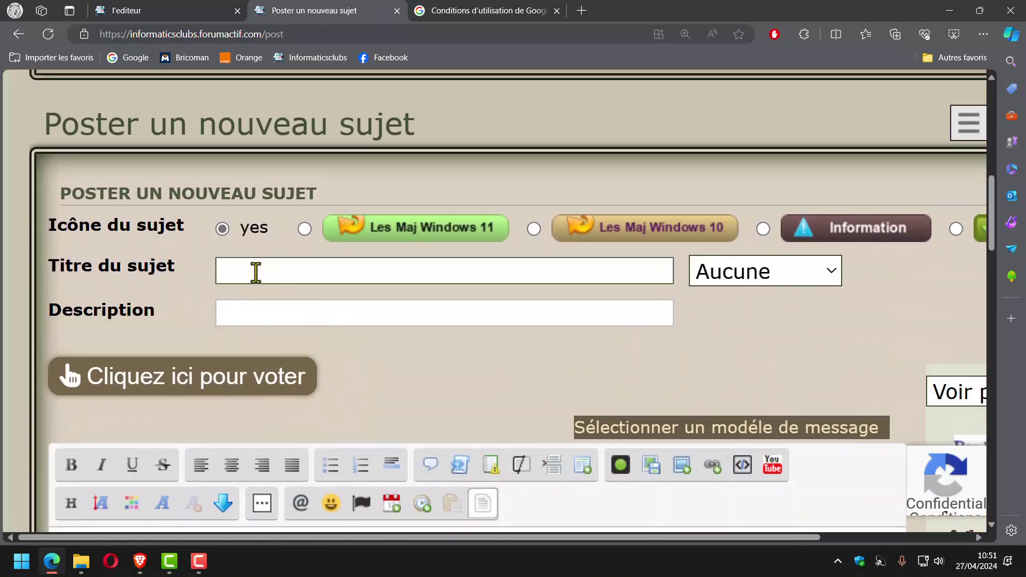
type("vi")
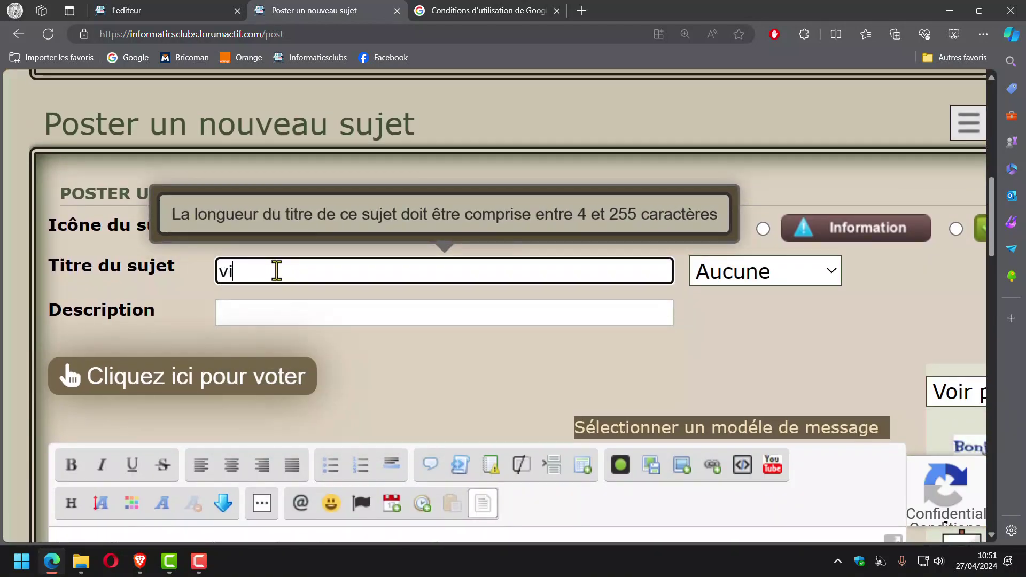
type("deo y")
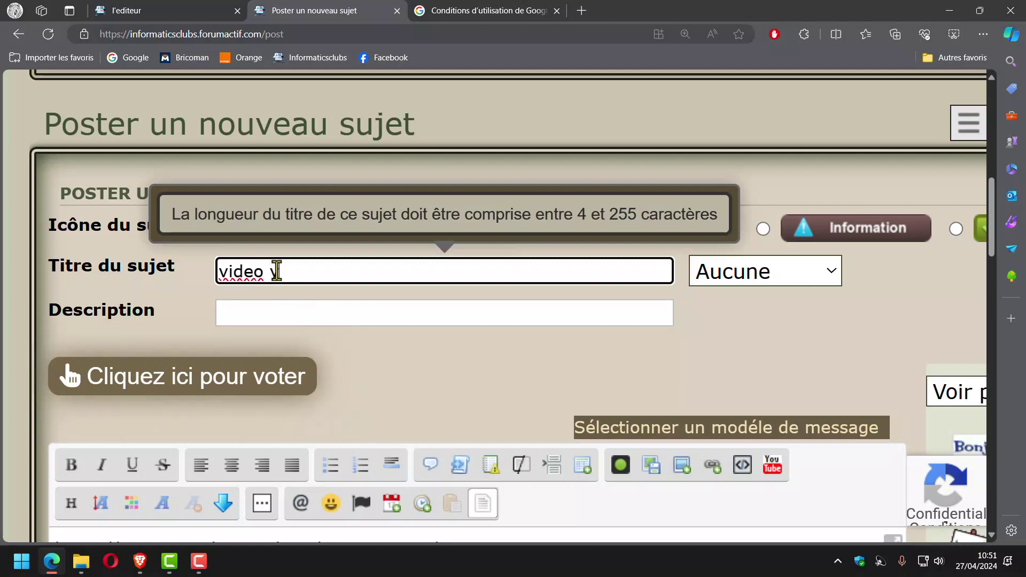
type("outube")
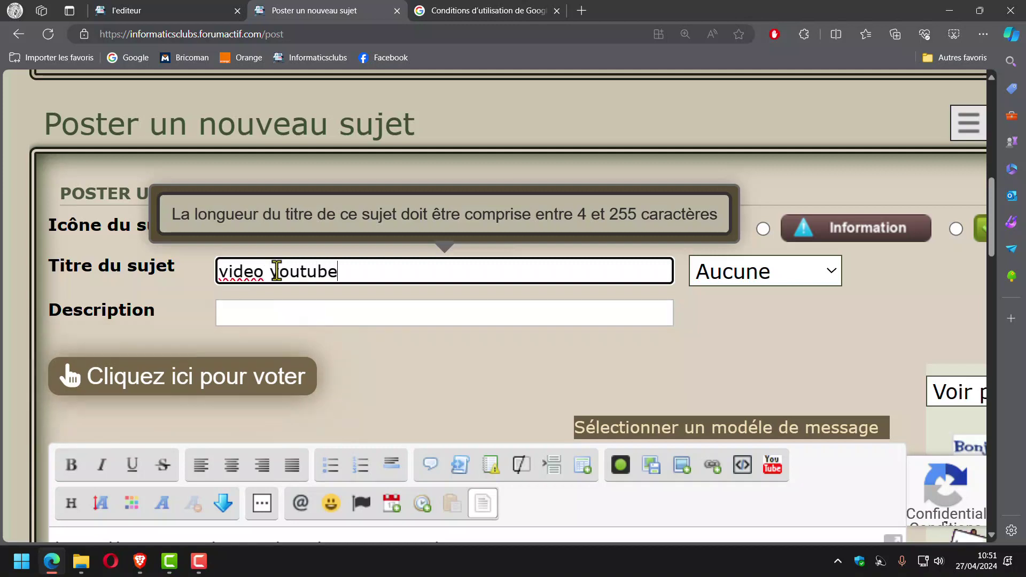
Step: Send the topic and view its posted YouTube video with the page zoomed out to 110 %
scroll(280, 262, "down", 3)
scroll(434, 360, "down", 5)
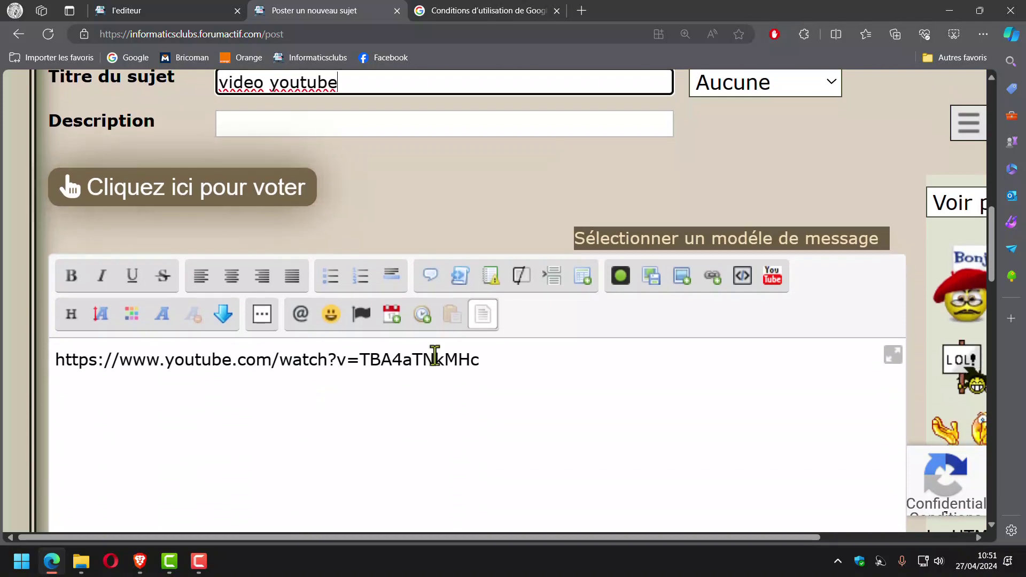
left_click(657, 483)
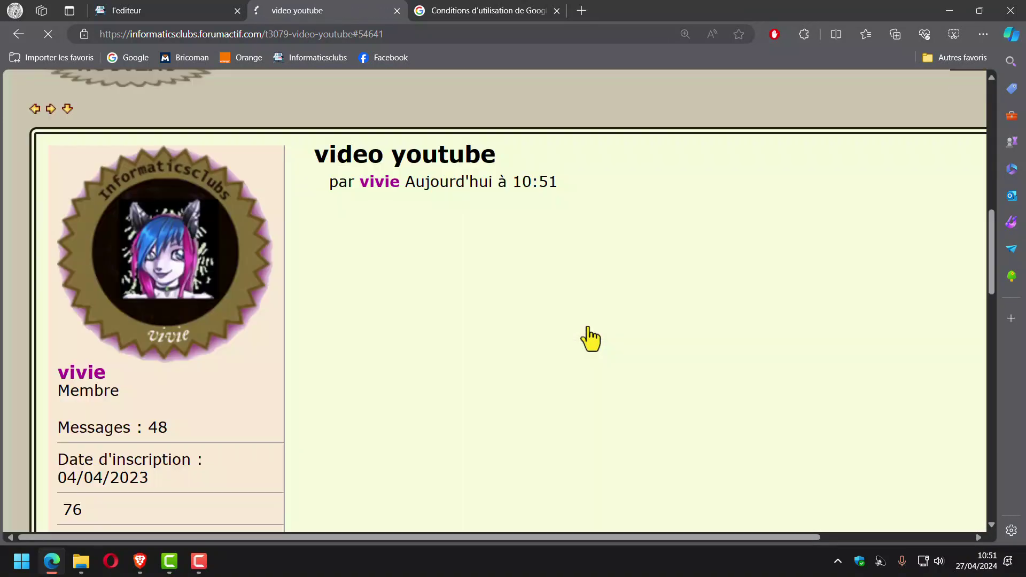
scroll(563, 235, "down", 5)
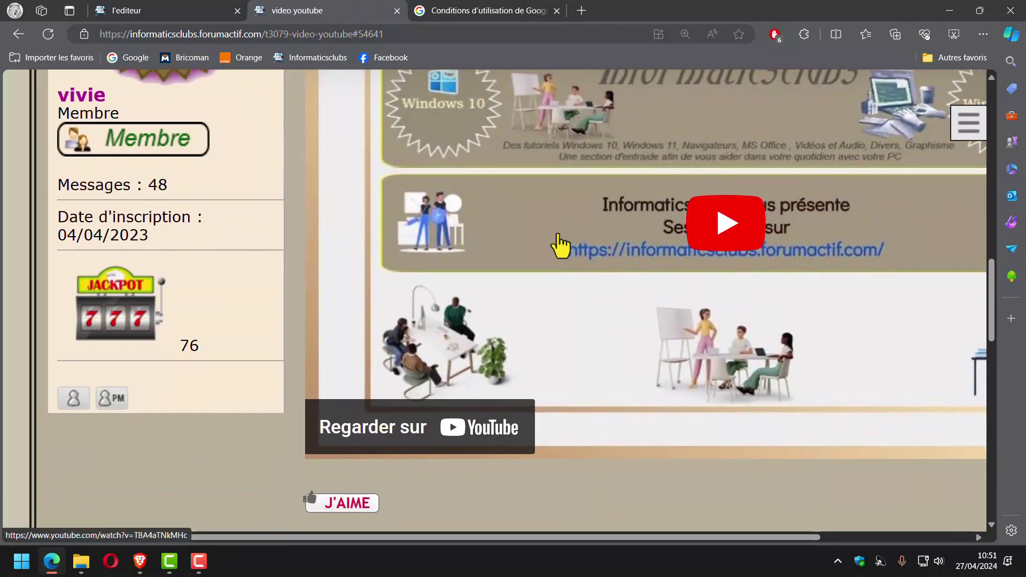
scroll(560, 246, "down", 3, "ctrl")
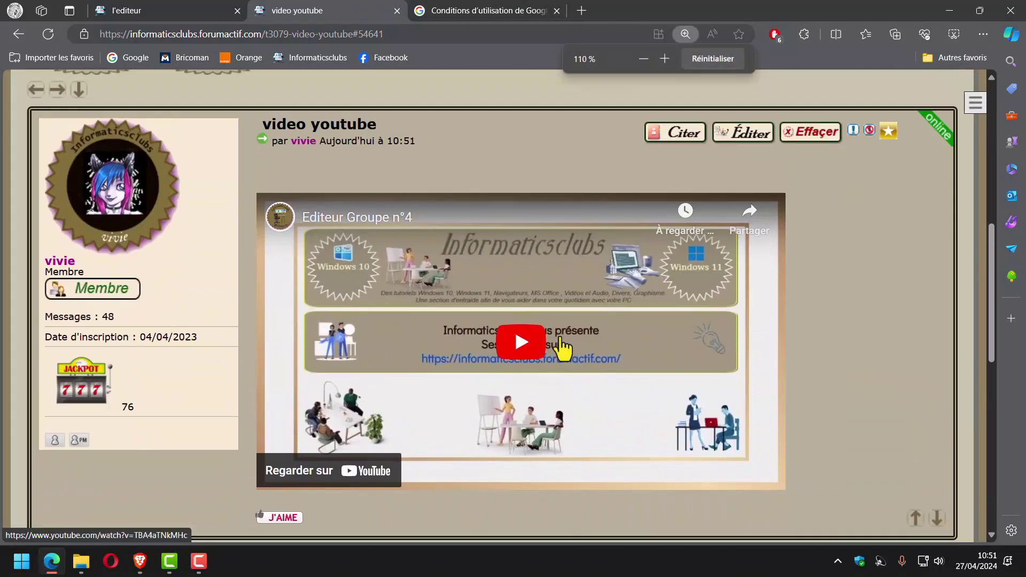